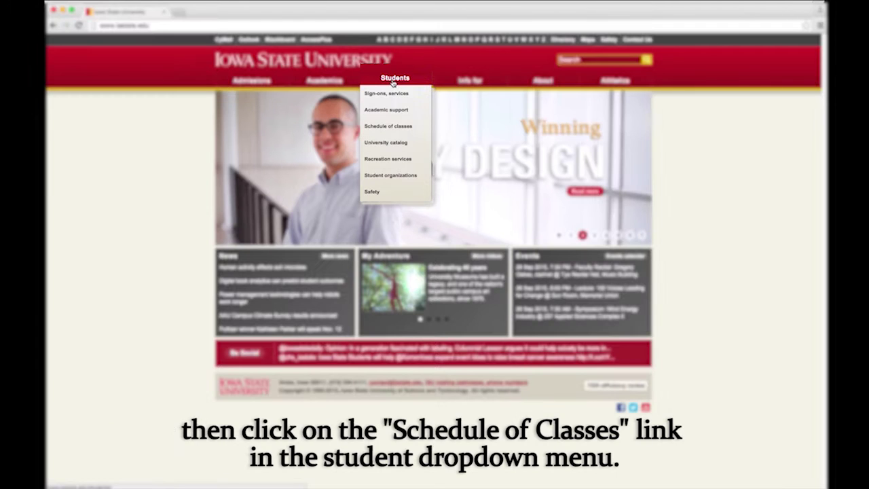
Open the Schedule of Classes page from the Students menu.
click(391, 127)
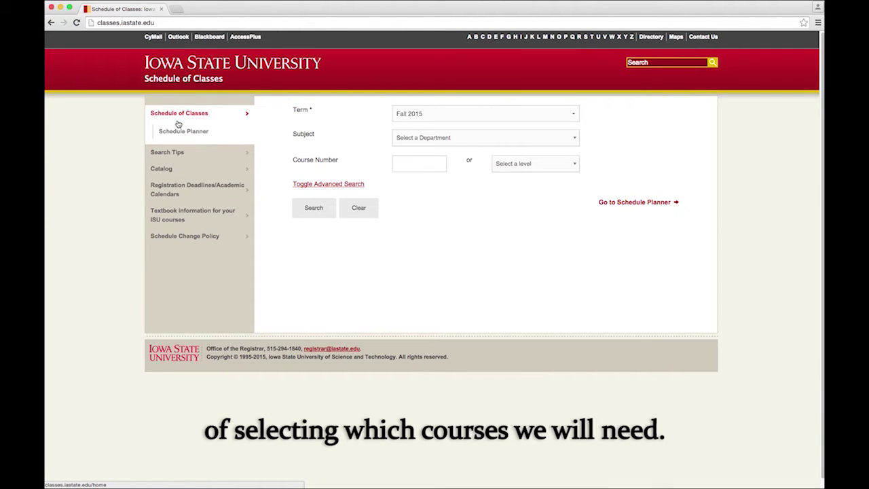
Keep Fall 2015 as the term and choose INDUSTRIAL DESIGN - (IND D) as the subject.
click(485, 114)
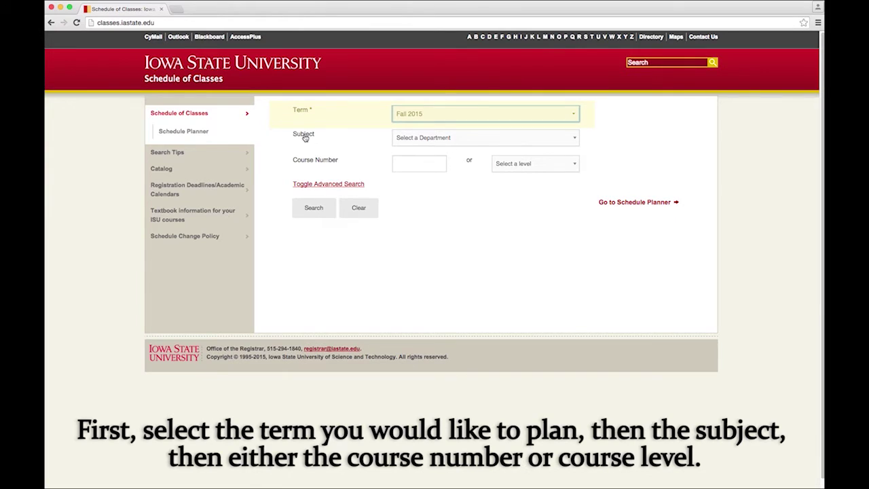
click(471, 138)
scroll(485, 216, down, 10)
scroll(485, 212, up, 5)
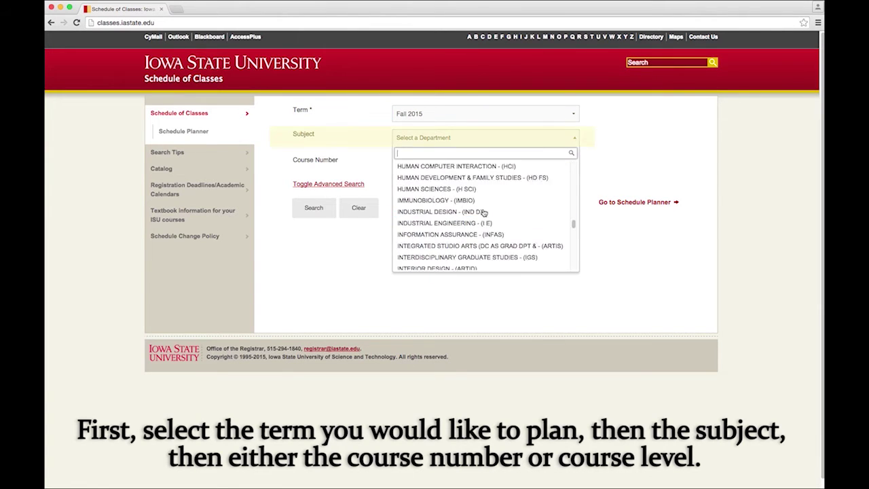
scroll(484, 213, up, 15)
scroll(485, 212, down, 3)
scroll(484, 213, down, 4)
scroll(484, 212, down, 4)
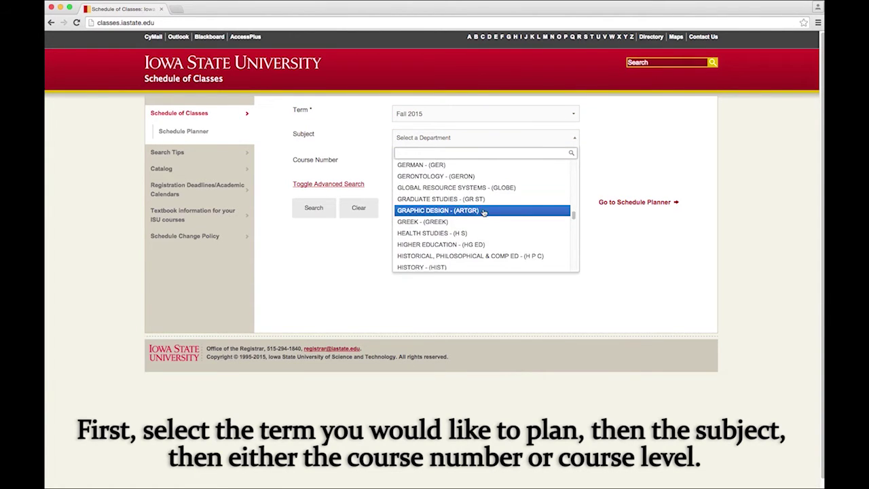
scroll(484, 212, down, 3)
scroll(479, 210, down, 4)
scroll(475, 207, up, 1)
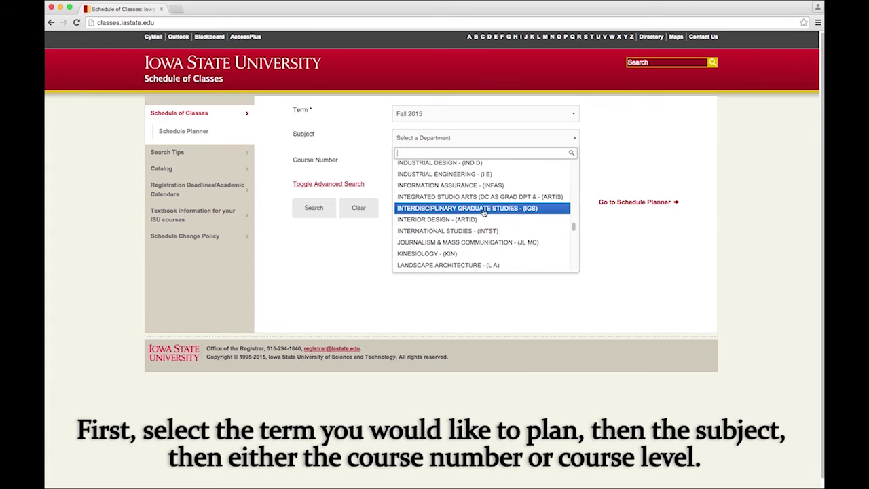
click(462, 163)
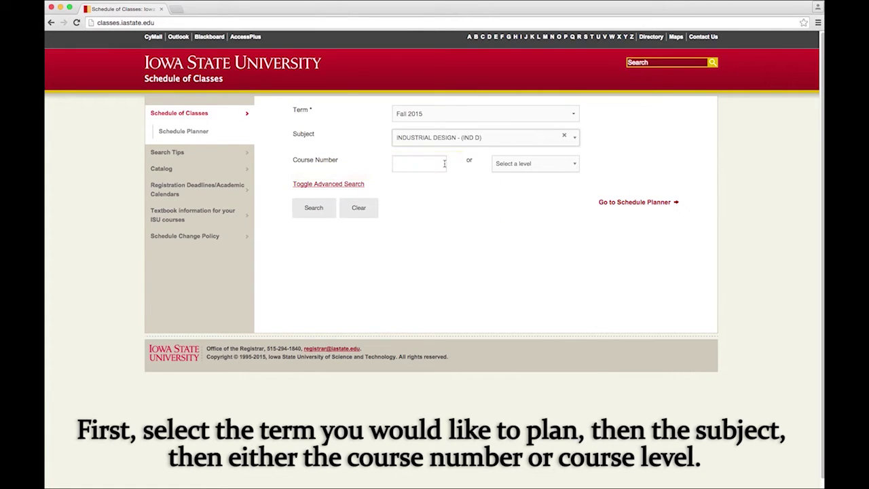
Limit the search to 200 Level Courses and run it.
click(541, 164)
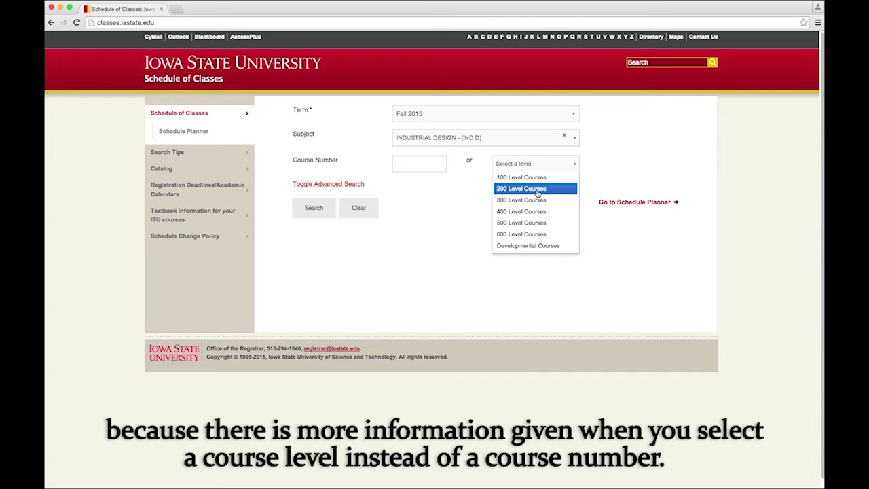
click(537, 191)
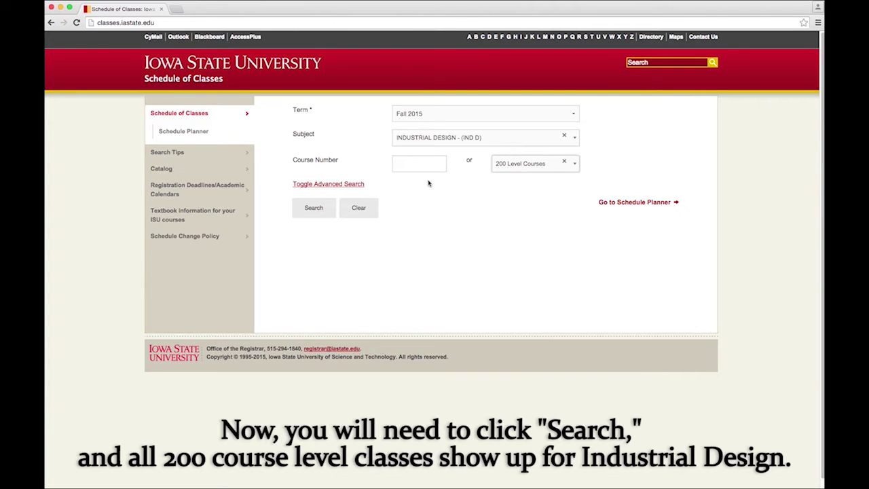
click(313, 209)
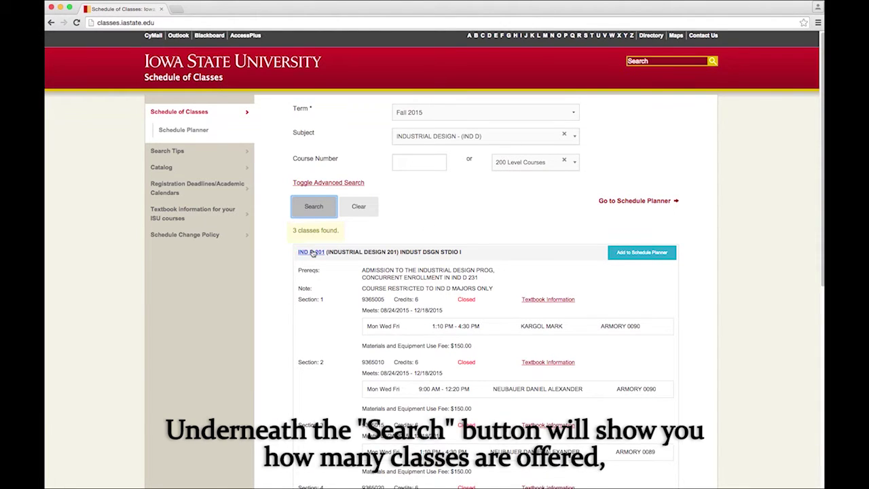
Review the three Industrial Design results and read the IND D 201 course description.
scroll(312, 253, down, 3)
scroll(312, 252, down, 1)
scroll(313, 252, down, 3)
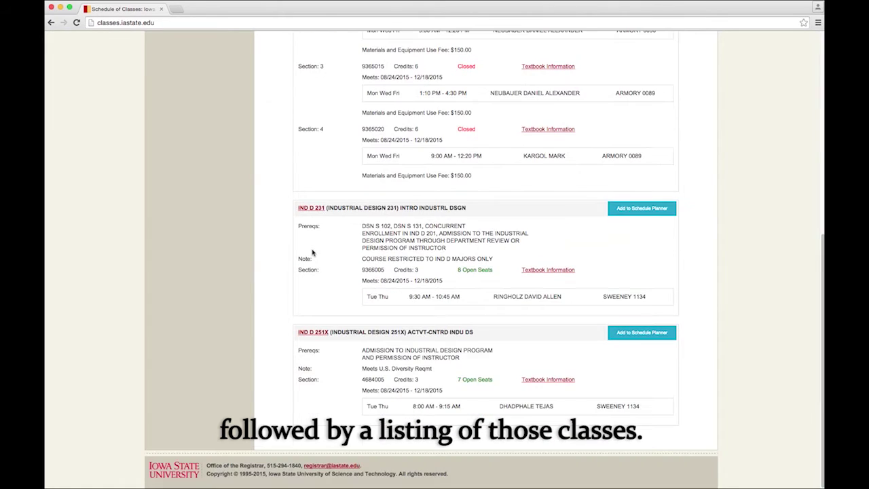
scroll(312, 253, up, 6)
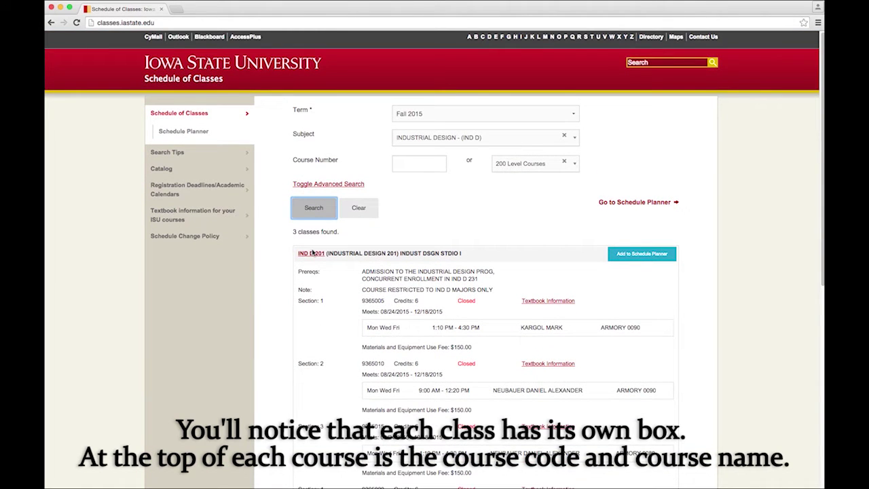
scroll(278, 249, down, 6)
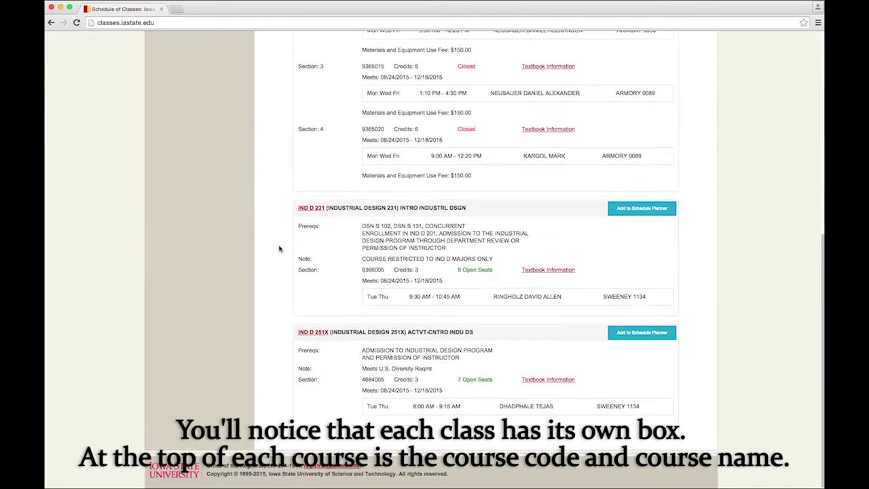
scroll(278, 248, up, 6)
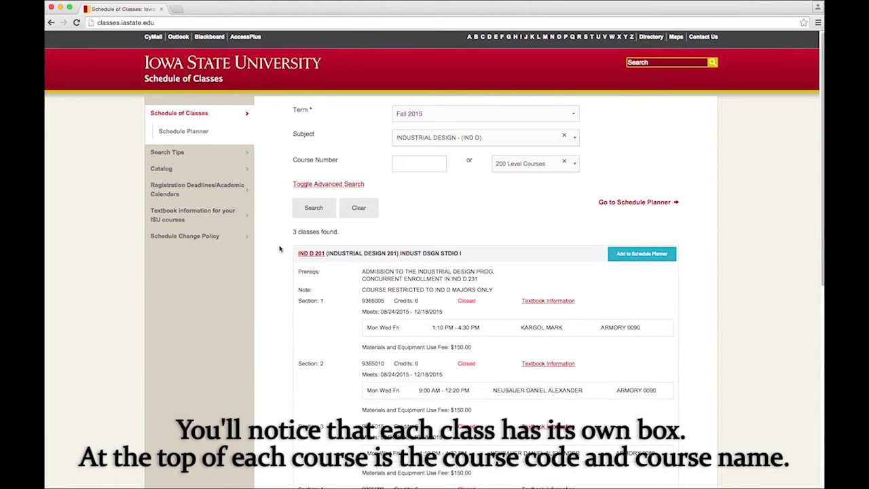
scroll(279, 248, down, 3)
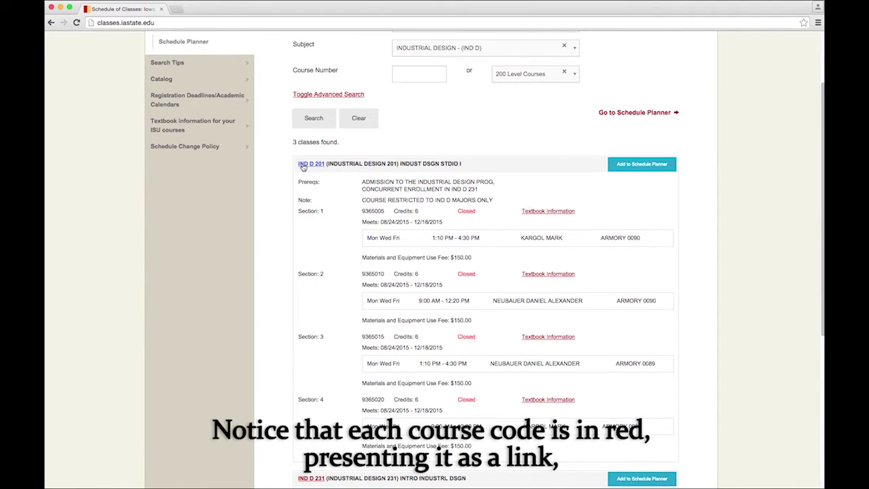
click(304, 164)
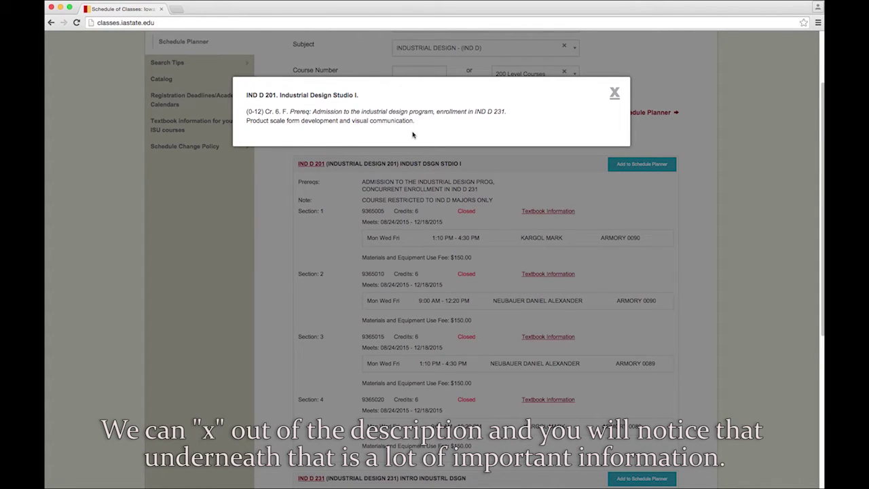
click(614, 94)
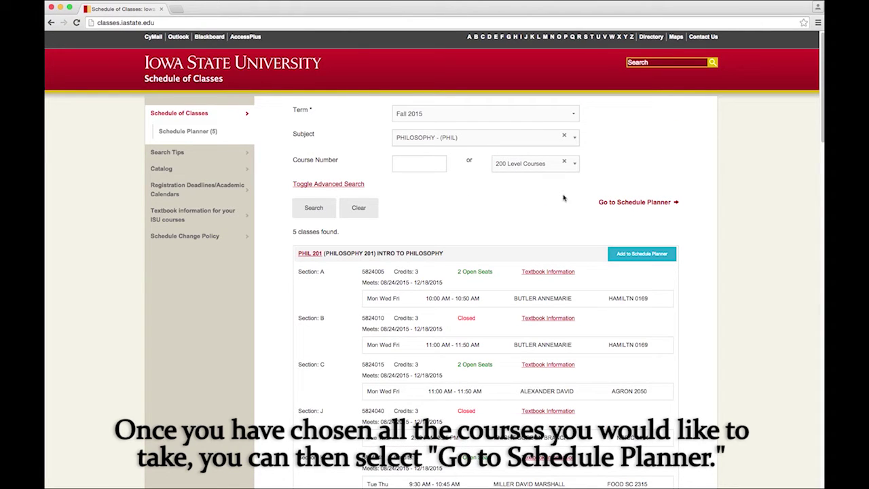
Open the Schedule Planner and remove Industrial Design 201 from it.
click(638, 202)
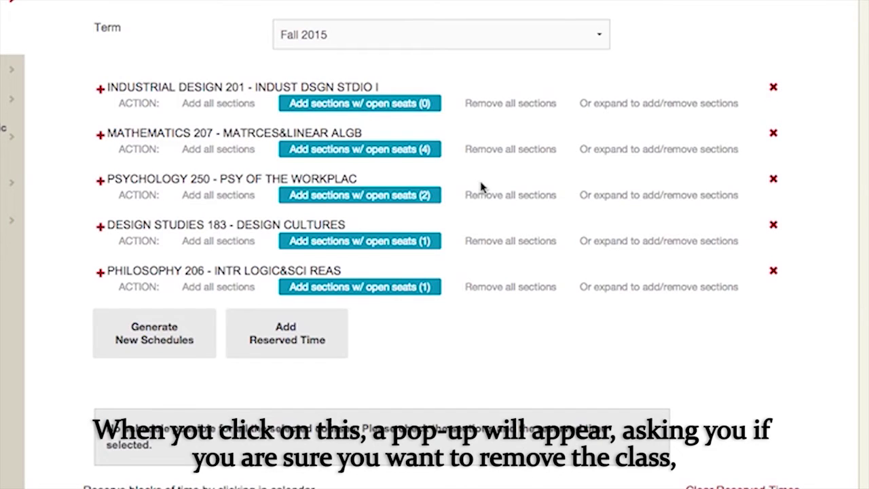
click(773, 88)
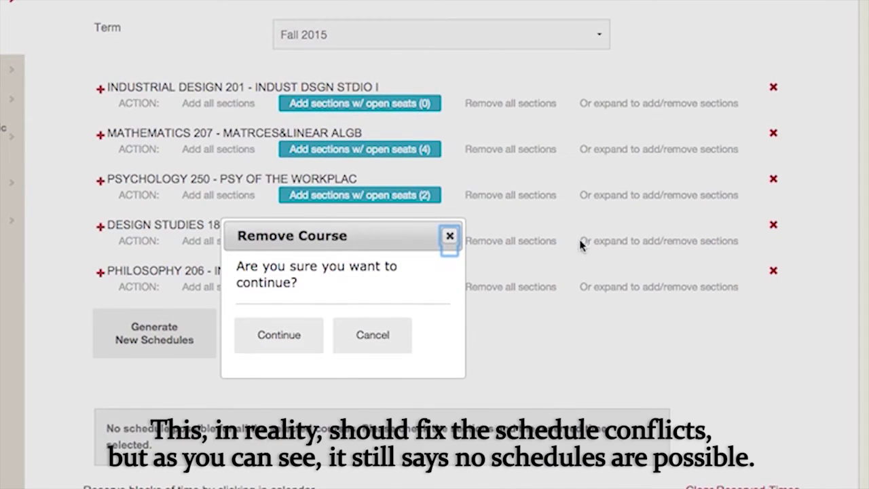
click(267, 337)
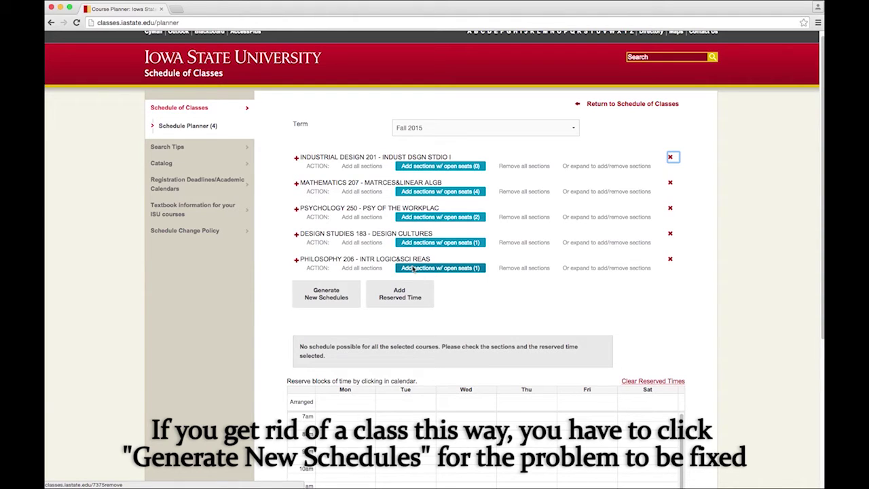
Regenerate schedules, yielding a 12-credit summary of the remaining four courses.
click(330, 299)
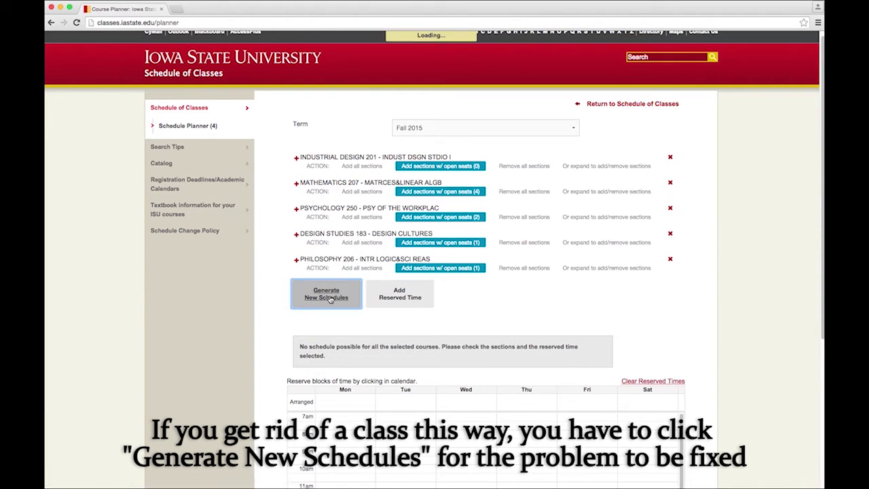
scroll(288, 303, down, 3)
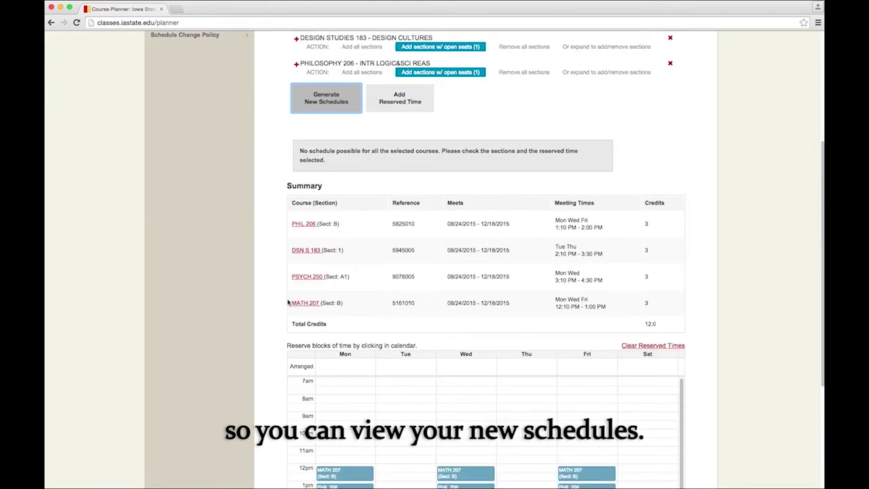
scroll(288, 302, up, 1)
scroll(288, 302, up, 2)
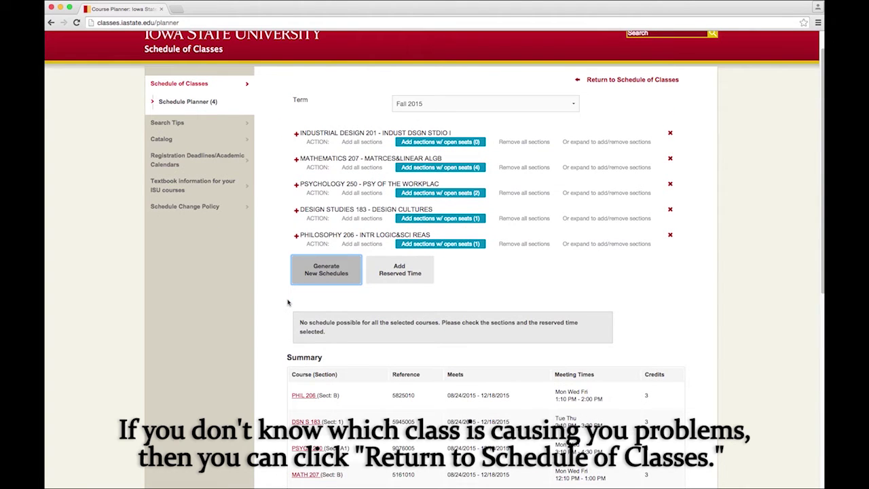
scroll(652, 251, up, 1)
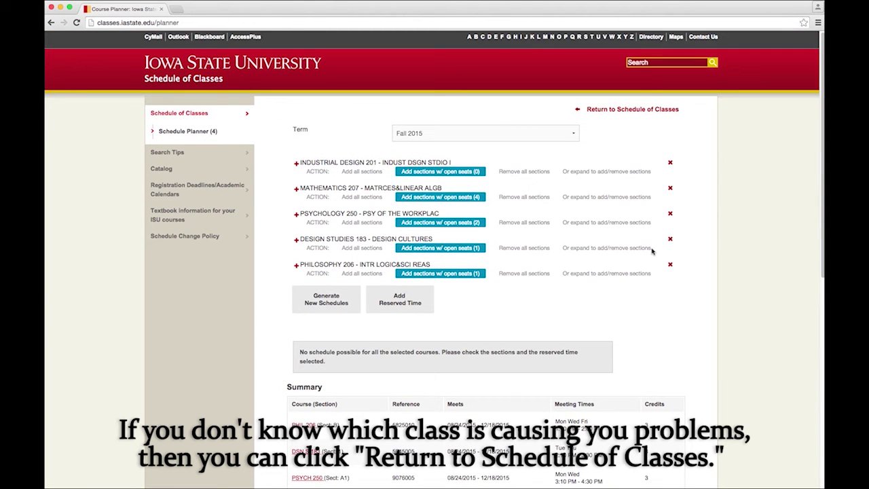
Return to the class search page and remove DSN S 183 from the planner.
click(630, 112)
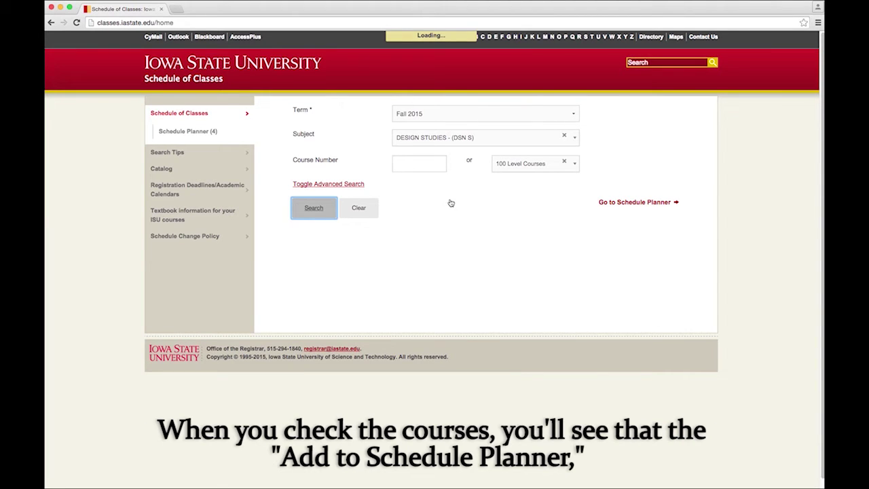
scroll(472, 231, down, 10)
scroll(472, 230, down, 10)
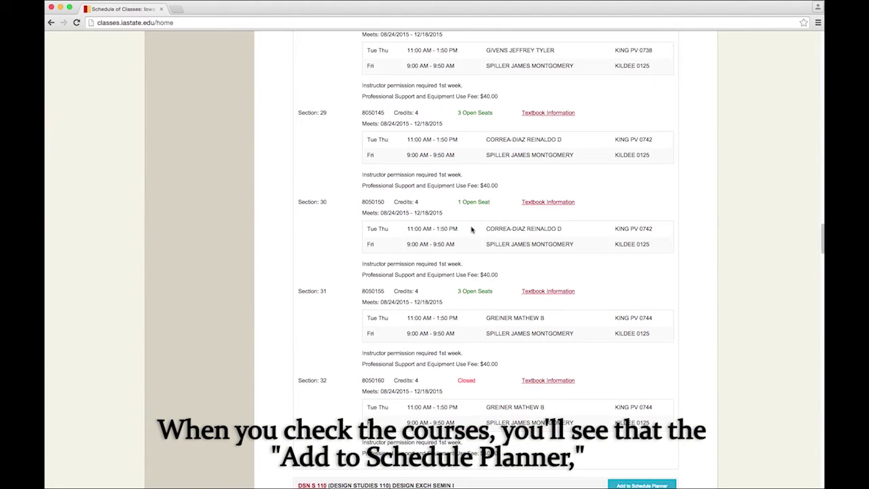
scroll(471, 230, down, 10)
scroll(472, 230, down, 10)
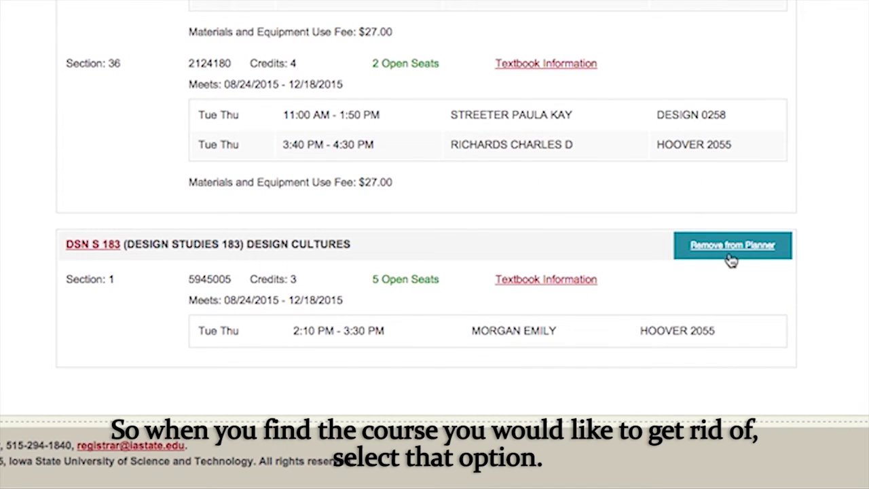
click(642, 366)
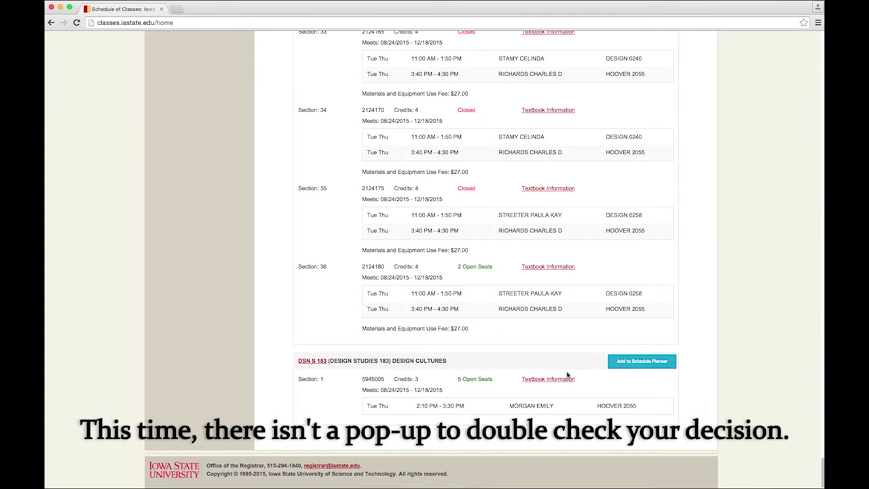
Search 200-level ANTHROPOLOGY classes and add ANTHR 201 to the Schedule Planner.
click(486, 138)
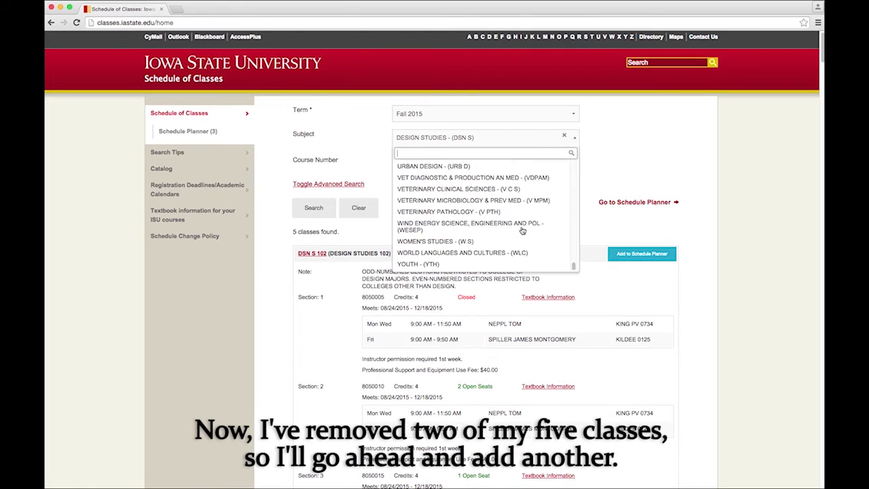
scroll(487, 224, up, 15)
scroll(486, 241, down, 3)
click(479, 190)
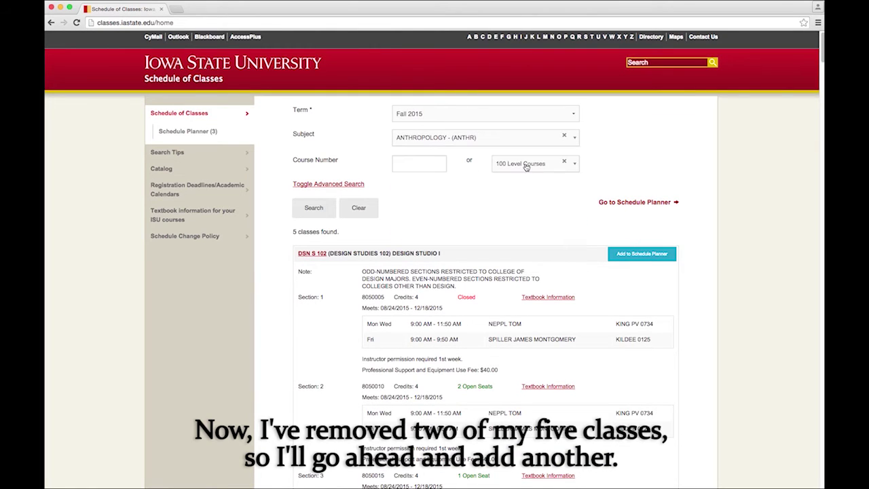
click(529, 163)
click(523, 194)
click(314, 207)
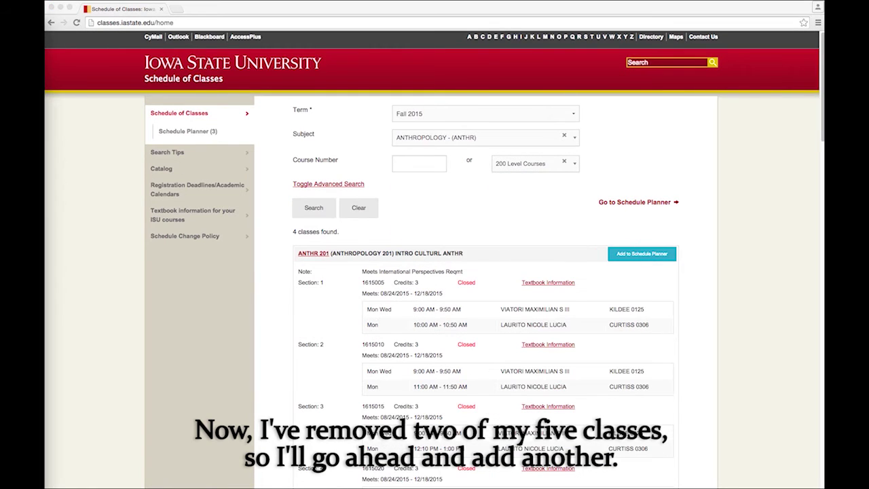
click(641, 253)
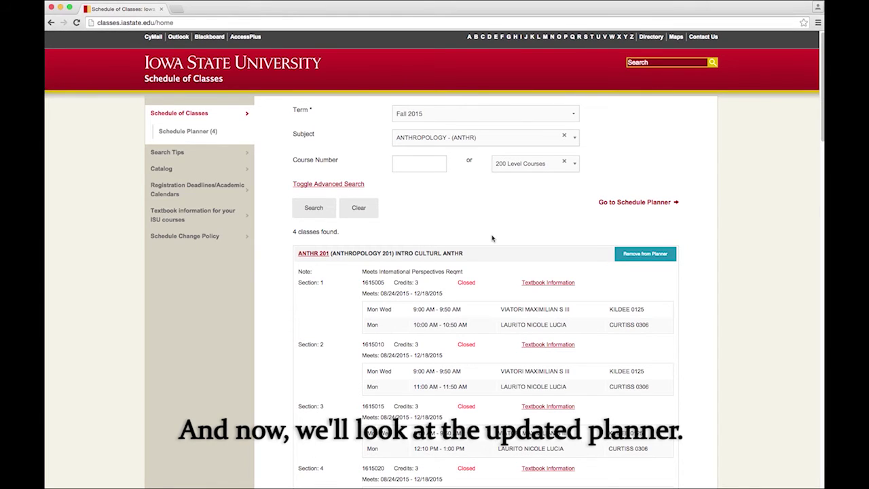
click(662, 203)
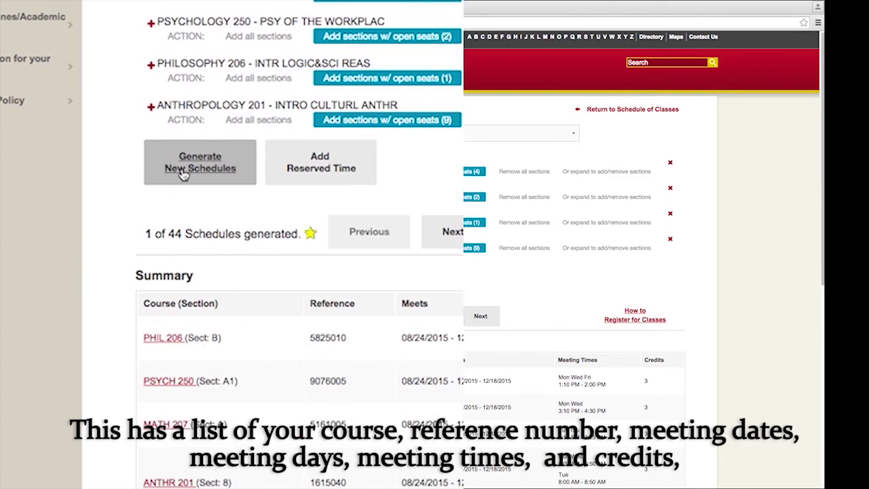
Review the four-course Summary and read the ANTHR 201 course description.
drag(136, 95, 204, 95)
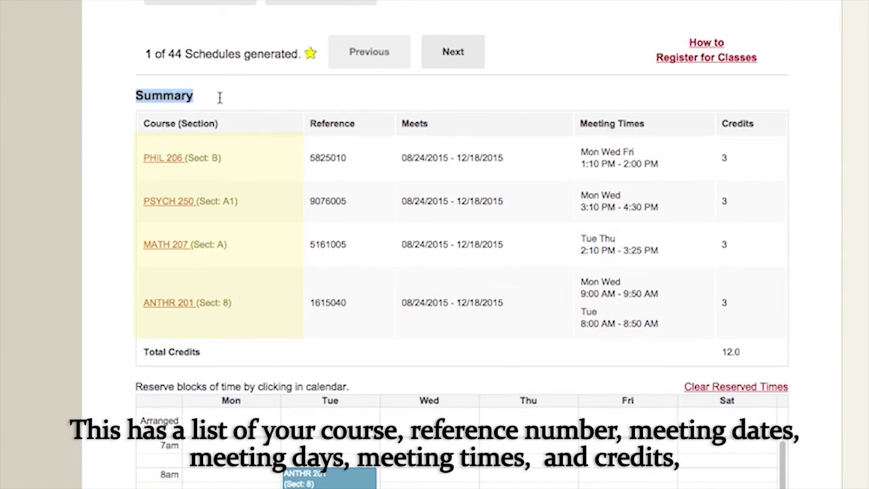
click(219, 99)
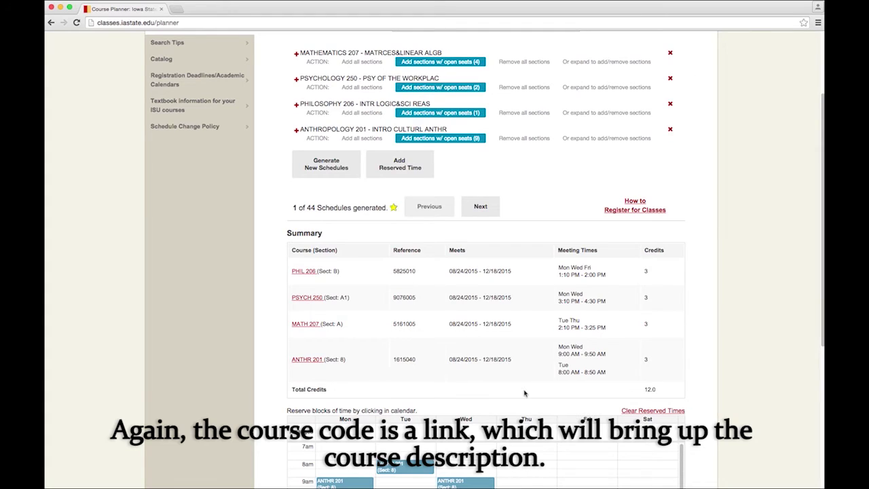
click(313, 362)
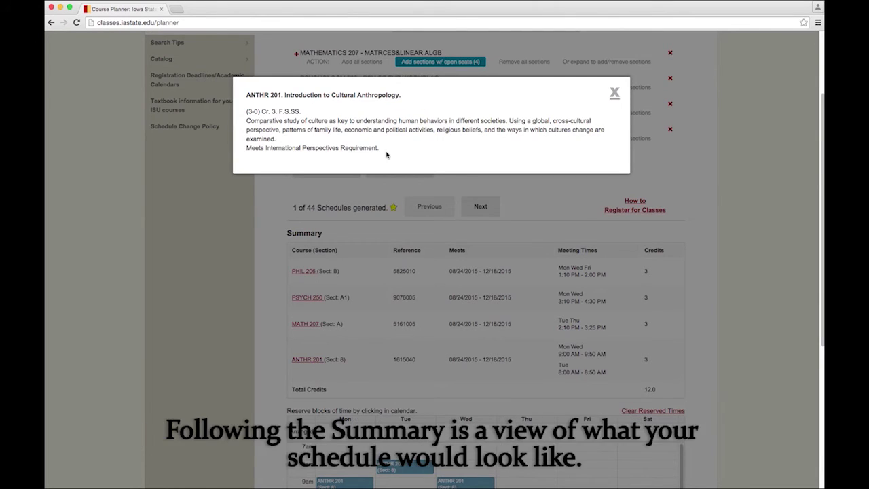
click(615, 93)
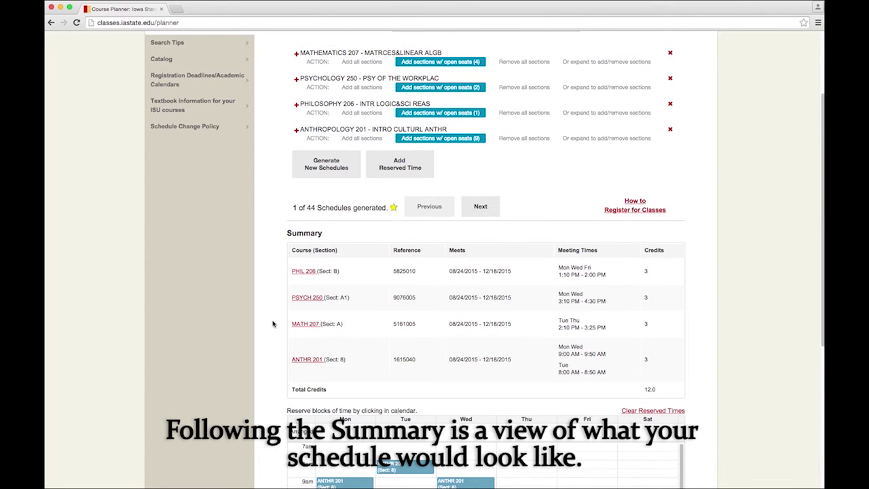
scroll(273, 324, down, 2)
Step forward through several generated schedules, then return to an earlier one.
scroll(273, 324, down, 3)
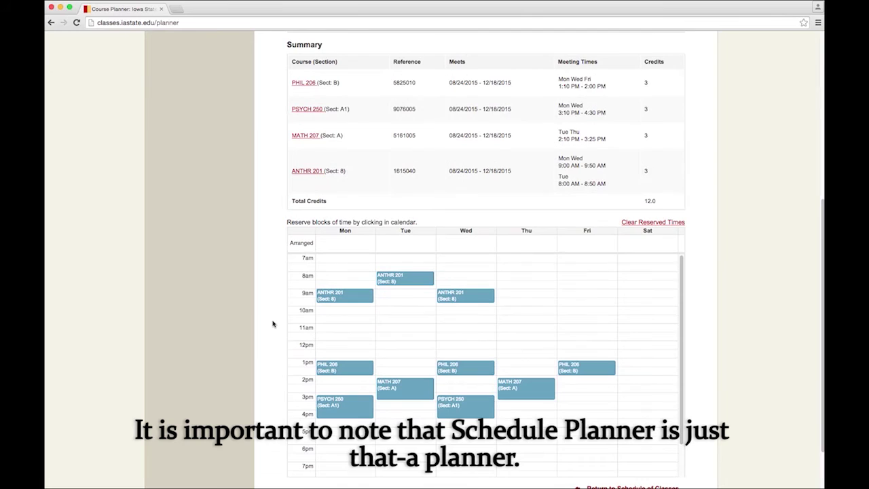
scroll(272, 324, down, 2)
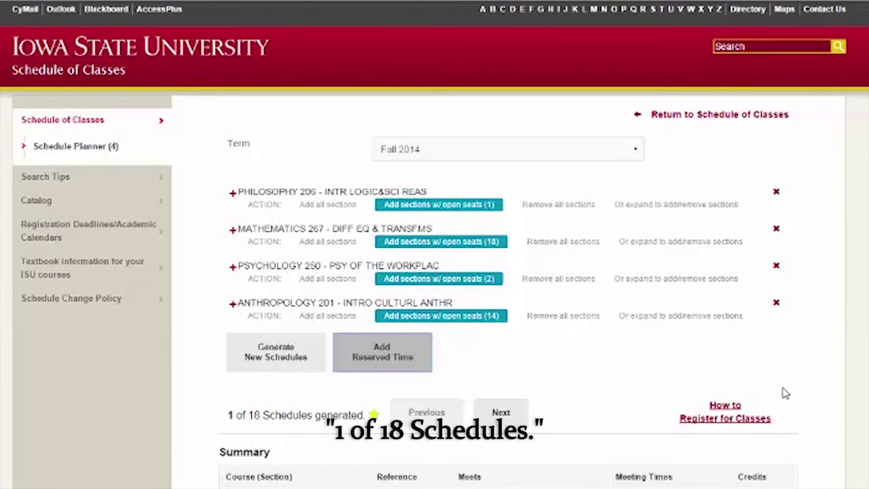
scroll(814, 402, down, 2)
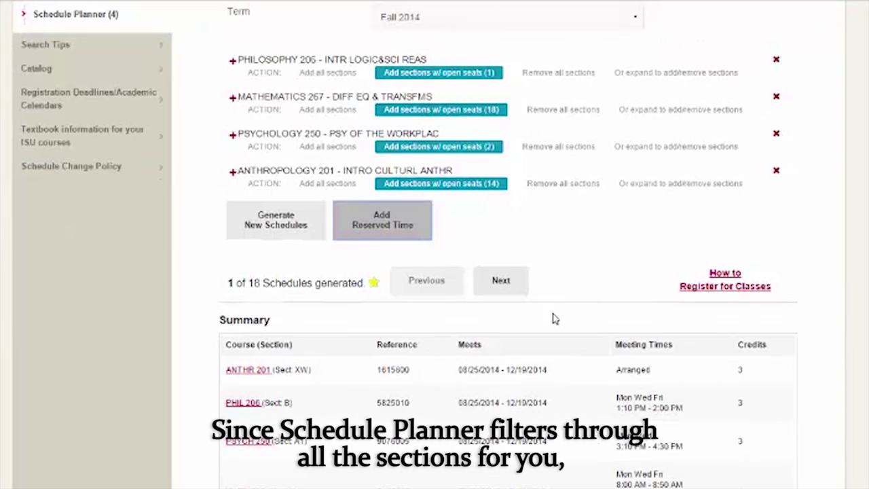
click(501, 281)
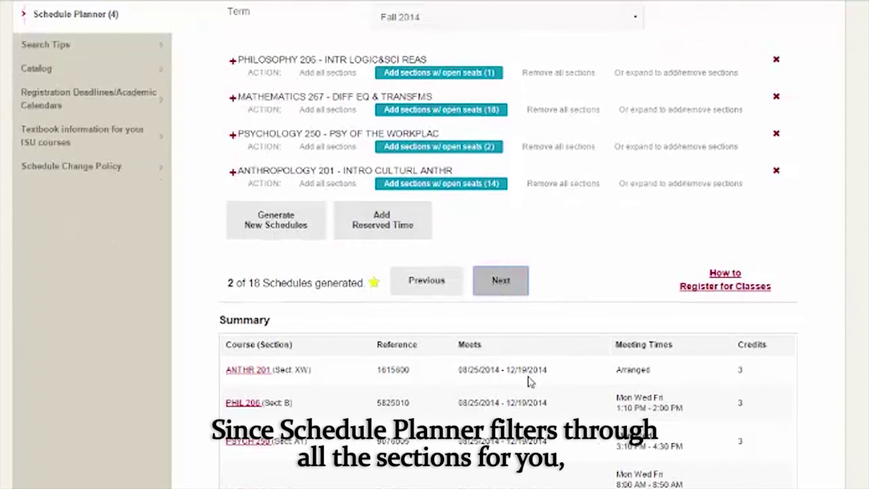
scroll(529, 373, down, 2)
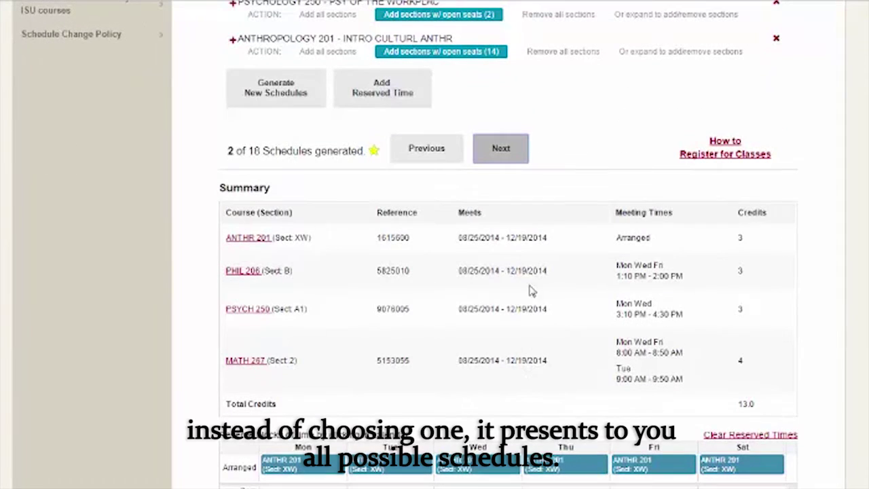
click(493, 158)
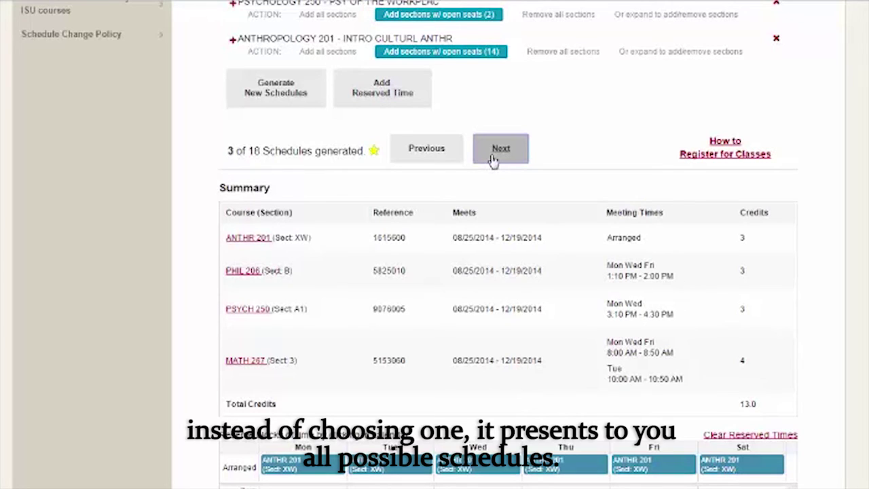
click(494, 158)
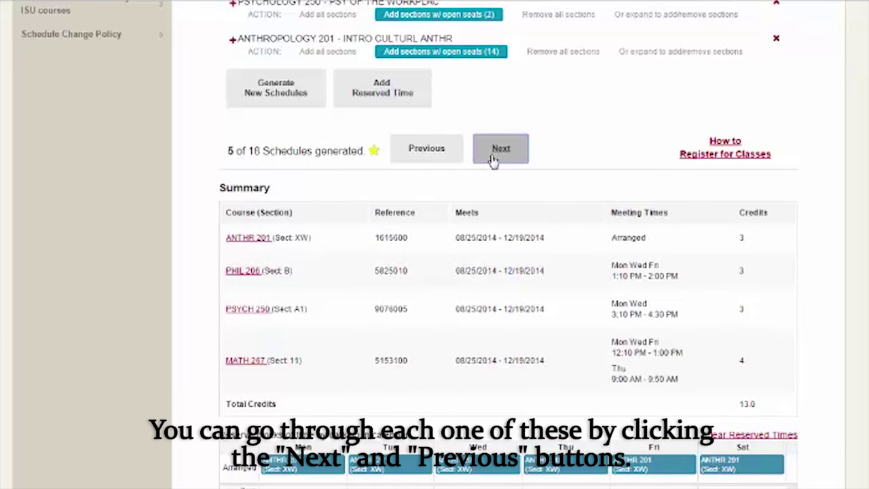
click(493, 158)
click(493, 158)
scroll(493, 160, up, 1)
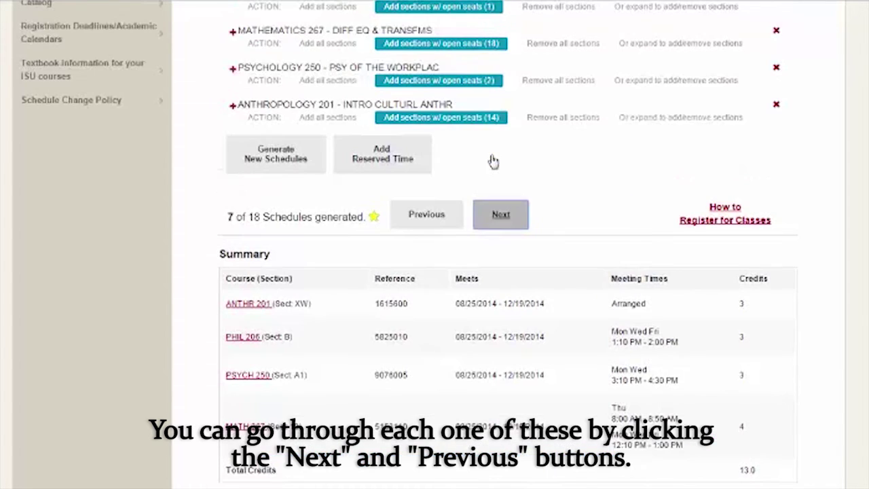
double_click(424, 227)
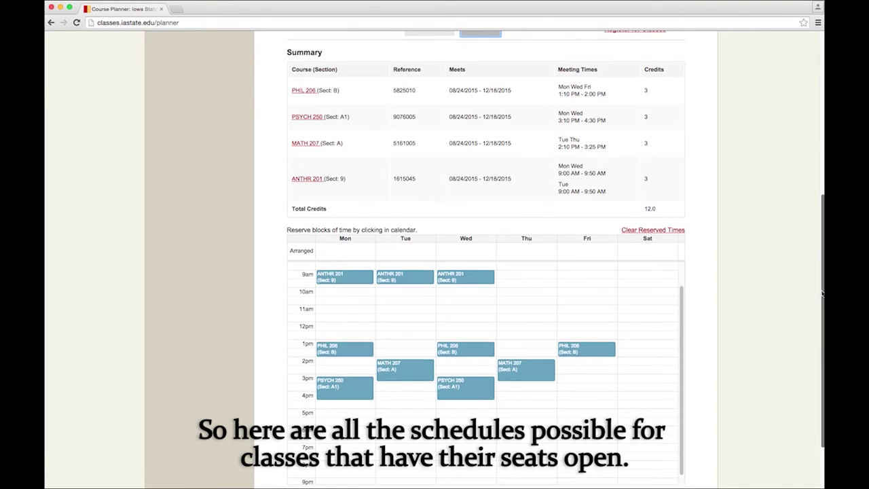
Advance to schedule 3 of 44 and view its weekly calendar.
scroll(772, 297, up, 3)
click(480, 105)
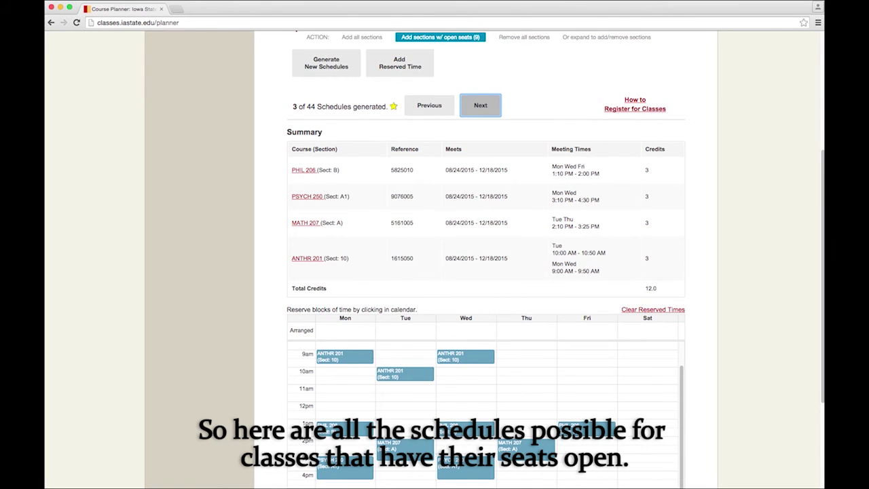
scroll(819, 301, down, 1)
scroll(818, 301, down, 2)
scroll(818, 301, down, 2)
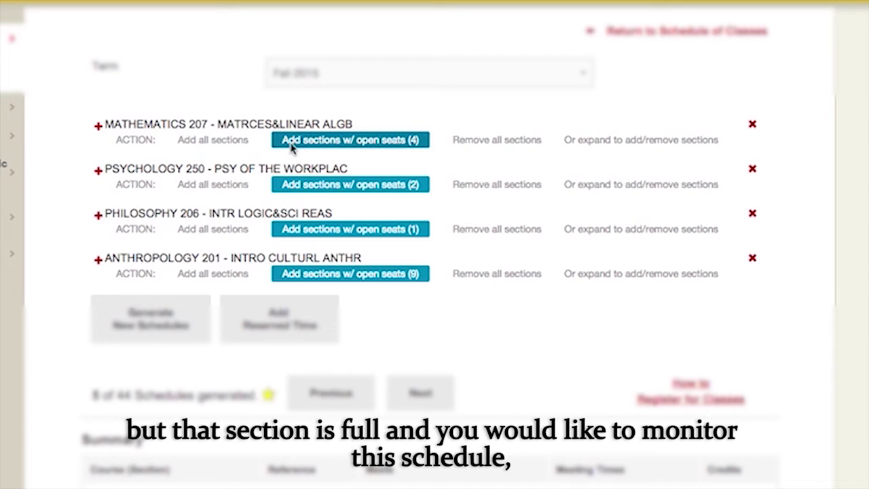
Include all MATHEMATICS 207 sections and reset PSYCHOLOGY 250 to open-seat sections only.
click(227, 141)
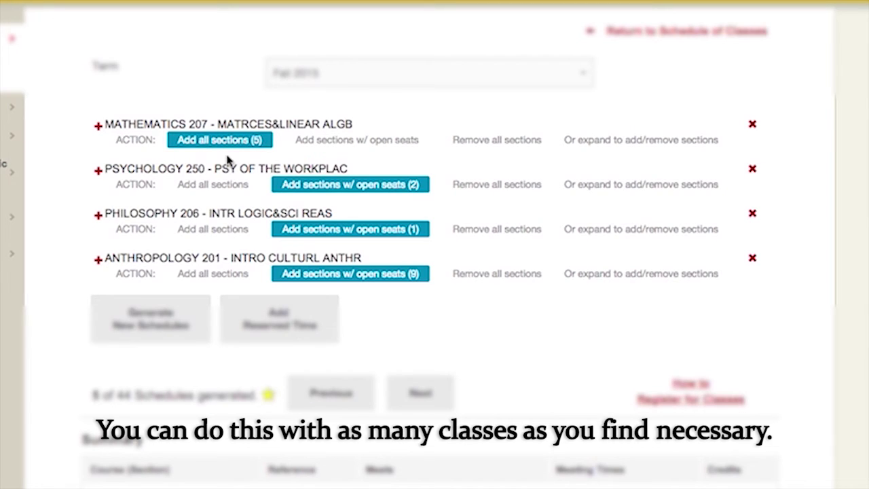
click(494, 190)
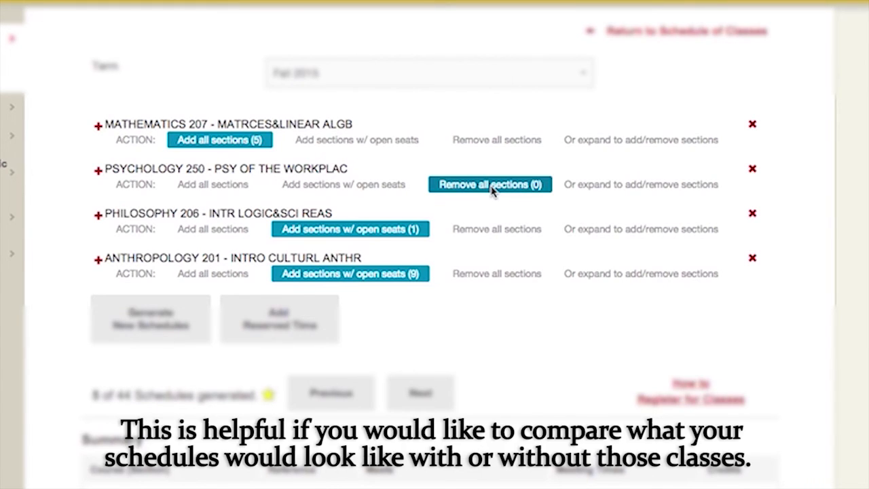
click(384, 187)
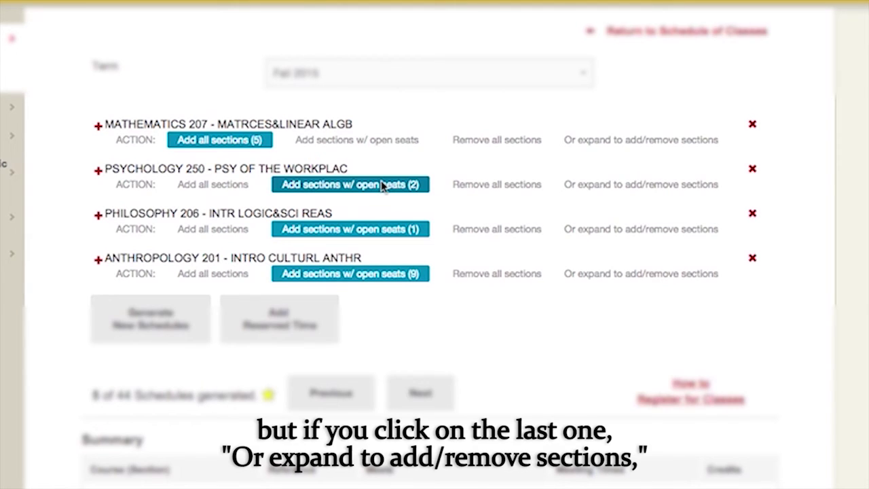
drag(619, 228, 656, 230)
Expand and collapse the PHILOSOPHY 206 section list.
click(632, 231)
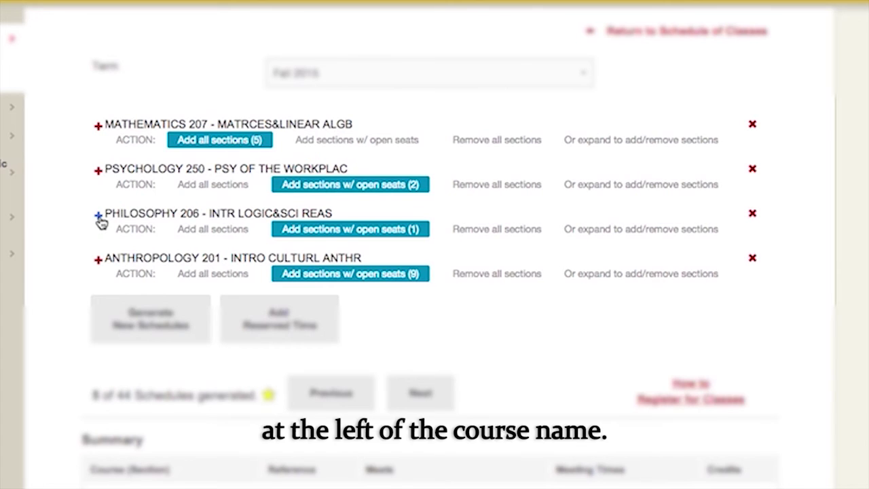
click(98, 216)
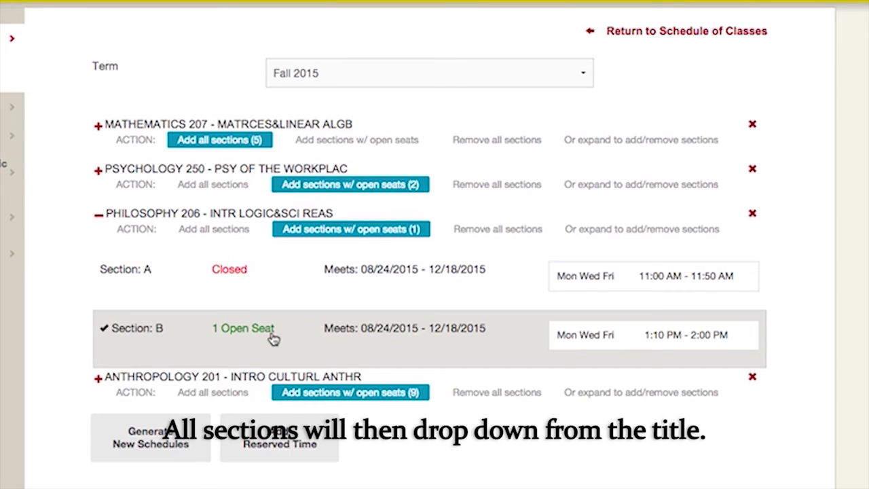
click(99, 215)
In ANTHROPOLOGY 201, add closed Section 5 and deselect Sections 8 and 10.
click(99, 260)
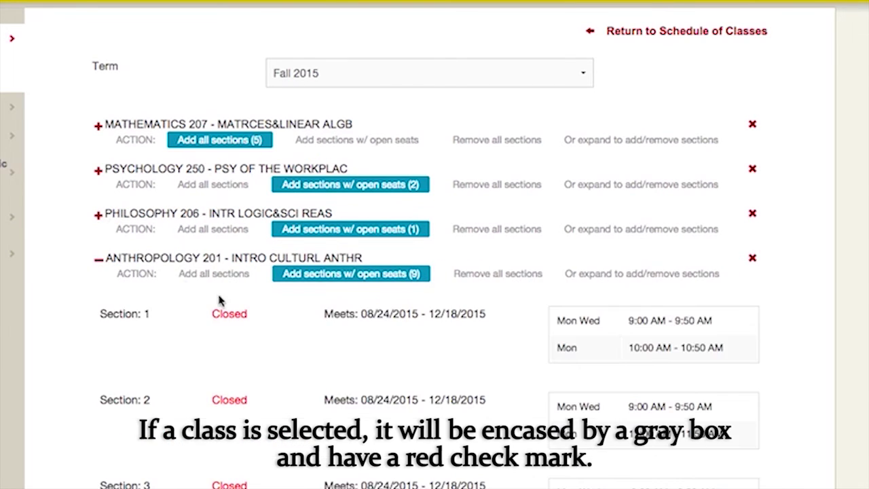
scroll(259, 319, down, 5)
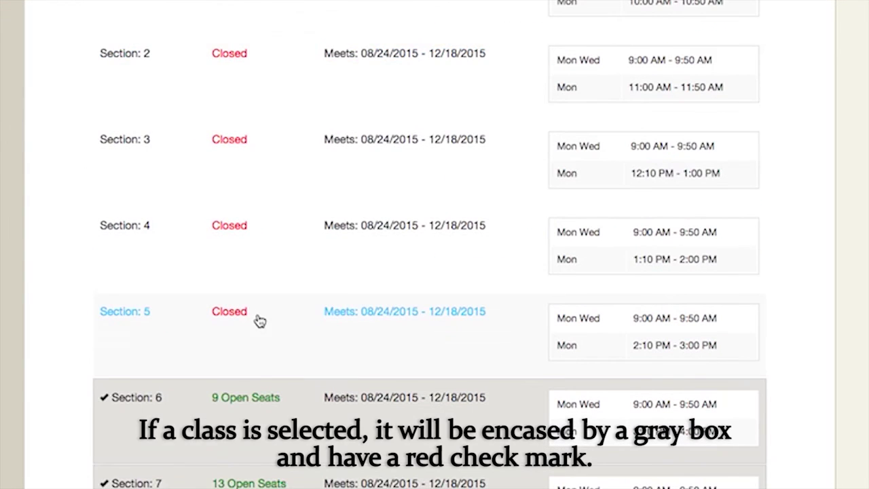
scroll(259, 319, down, 1)
click(278, 299)
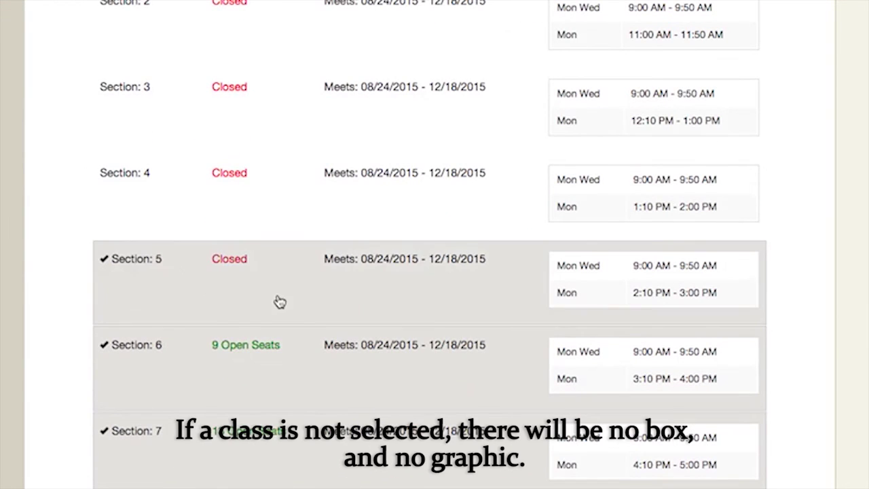
scroll(275, 302, down, 2)
scroll(274, 302, down, 3)
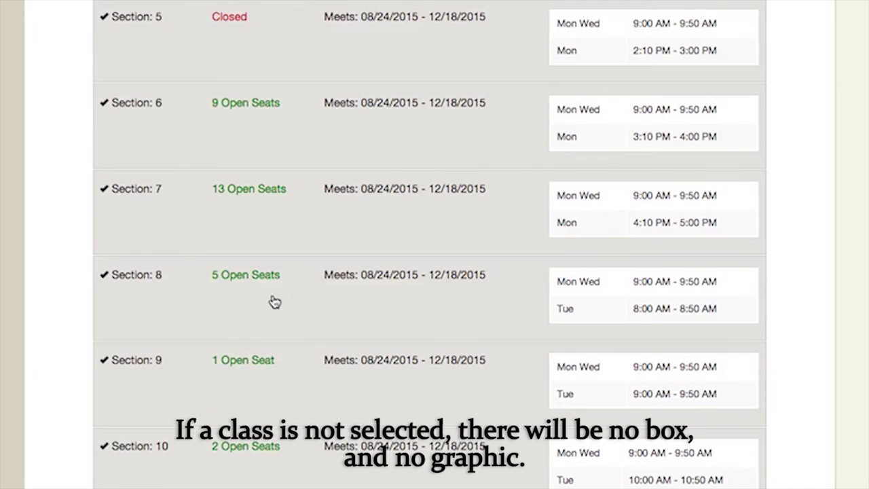
click(275, 303)
scroll(186, 306, down, 2)
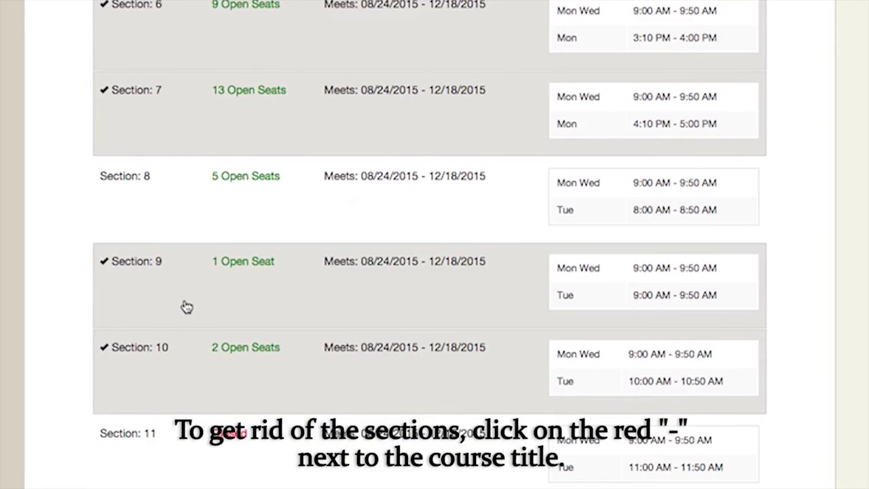
scroll(186, 306, down, 1)
click(275, 324)
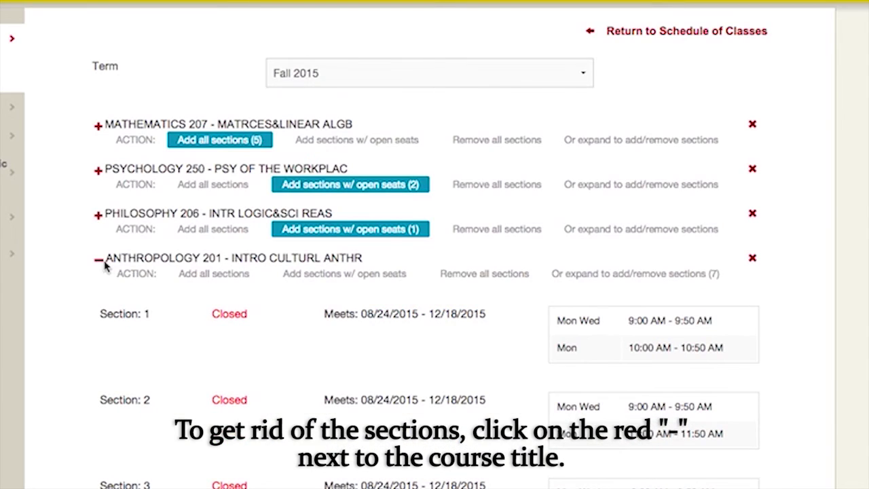
Collapse the ANTHROPOLOGY 201 section list.
click(100, 265)
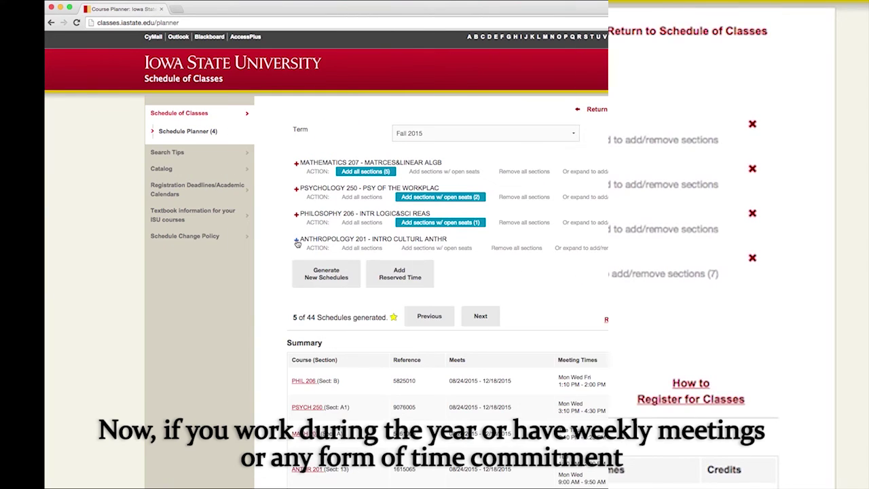
click(297, 243)
click(297, 242)
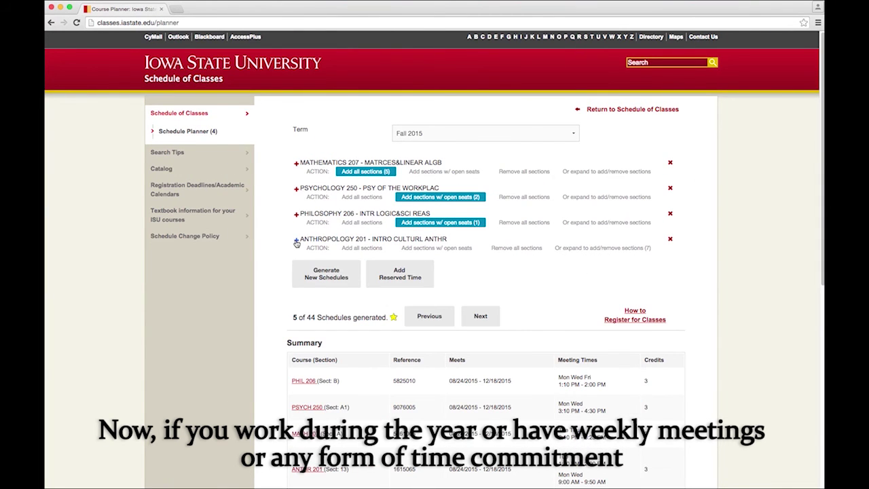
click(297, 242)
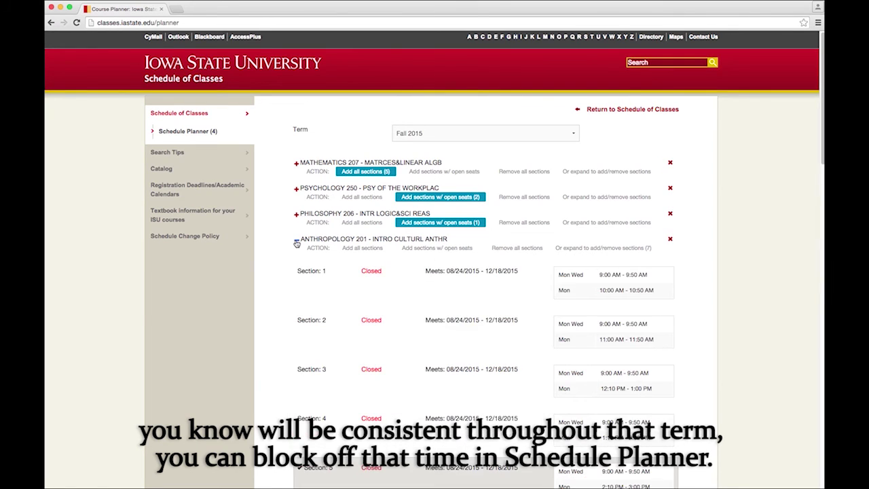
click(296, 242)
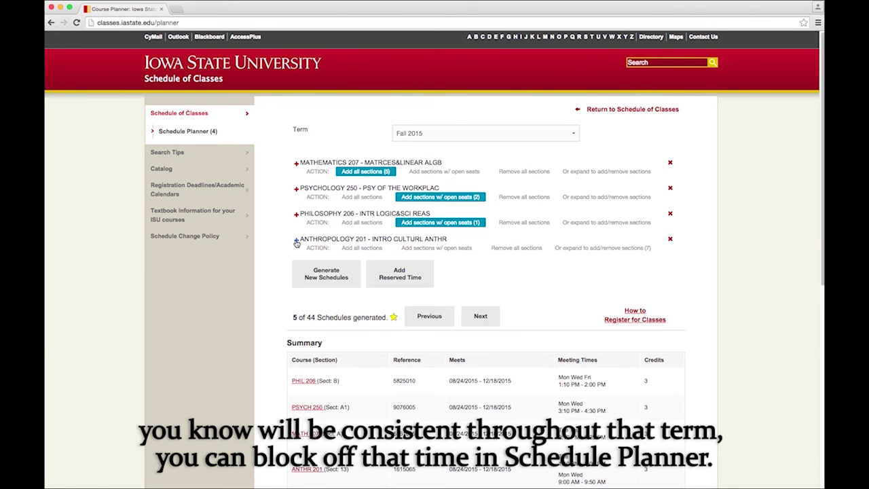
Add a reserved time on Tuesday starting at 10:00 AM.
click(419, 280)
click(444, 226)
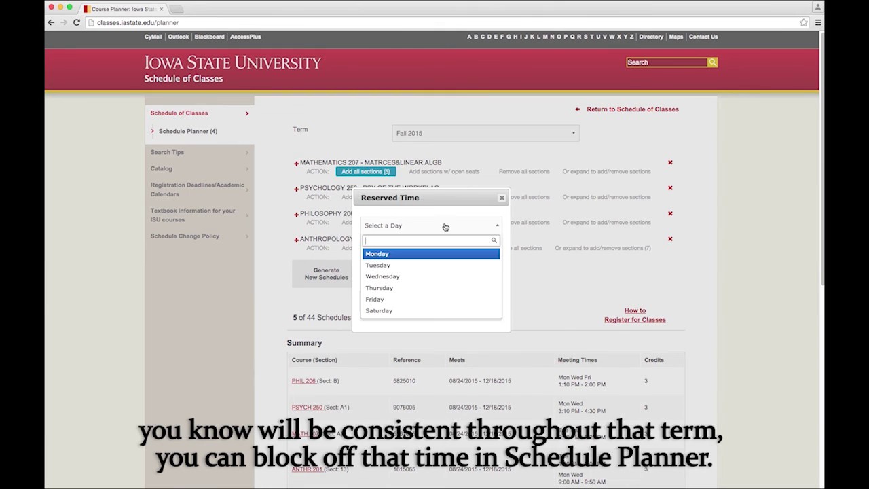
click(430, 266)
click(468, 251)
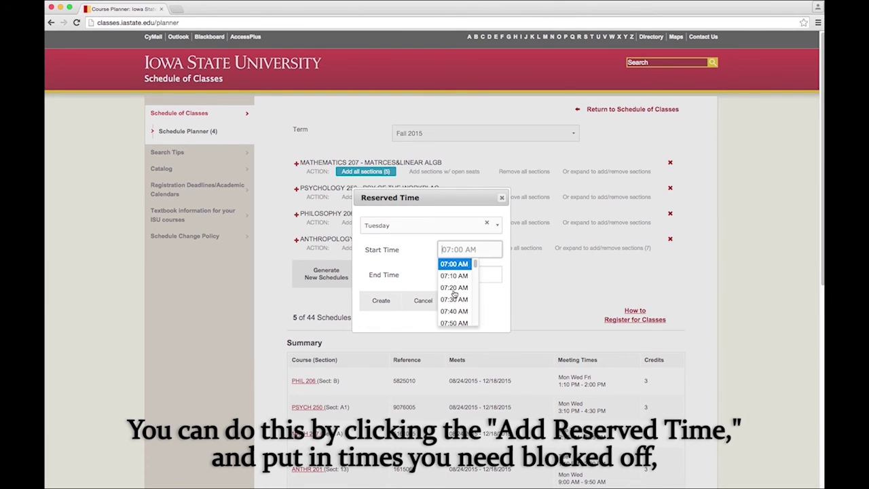
scroll(456, 292, down, 3)
scroll(458, 293, down, 2)
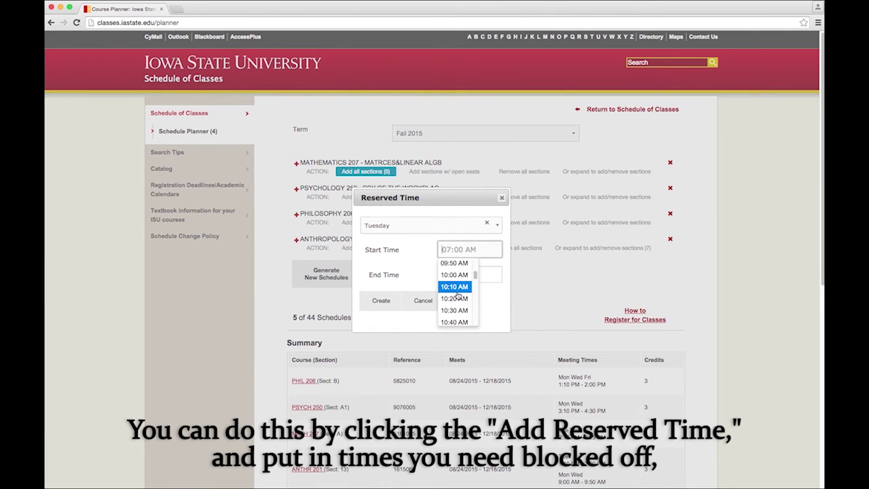
click(461, 274)
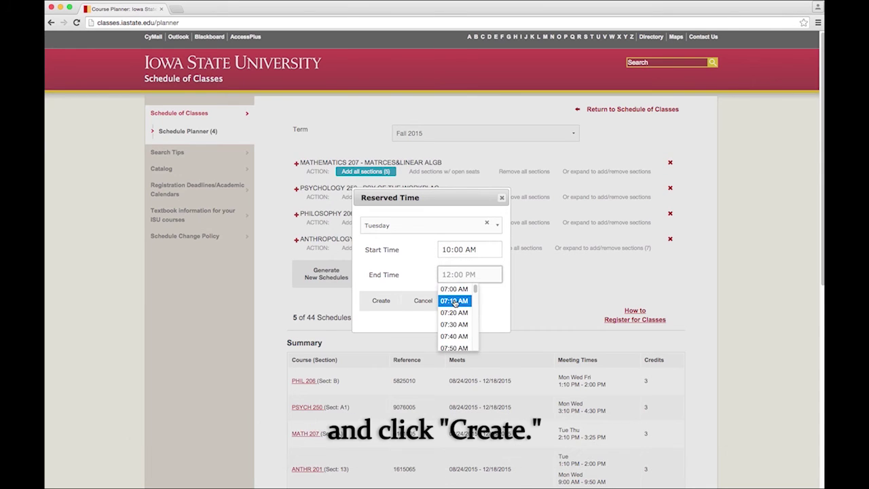
Reserve an hour on Thursday morning in the weekly calendar.
scroll(455, 303, down, 5)
scroll(454, 304, down, 2)
scroll(455, 304, down, 4)
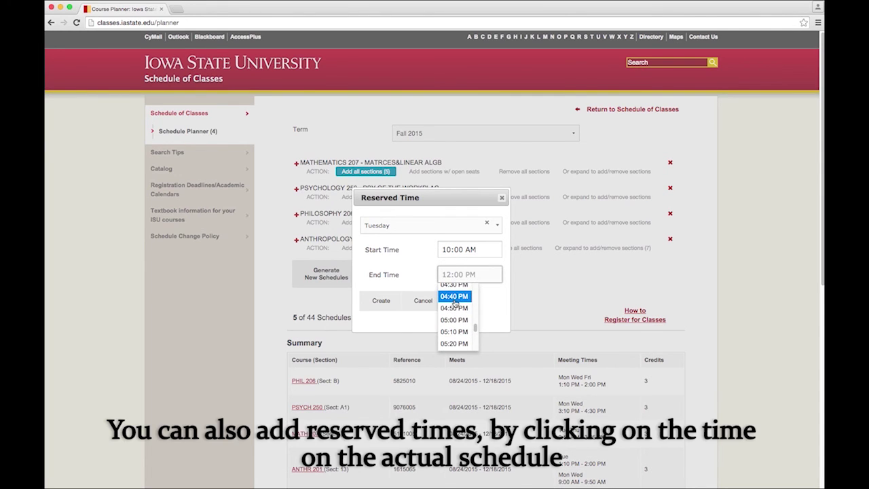
scroll(455, 305, down, 3)
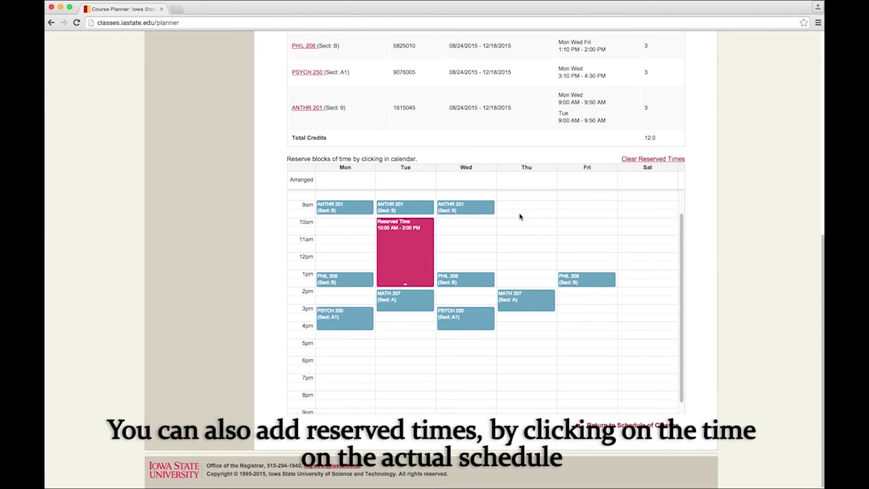
click(519, 216)
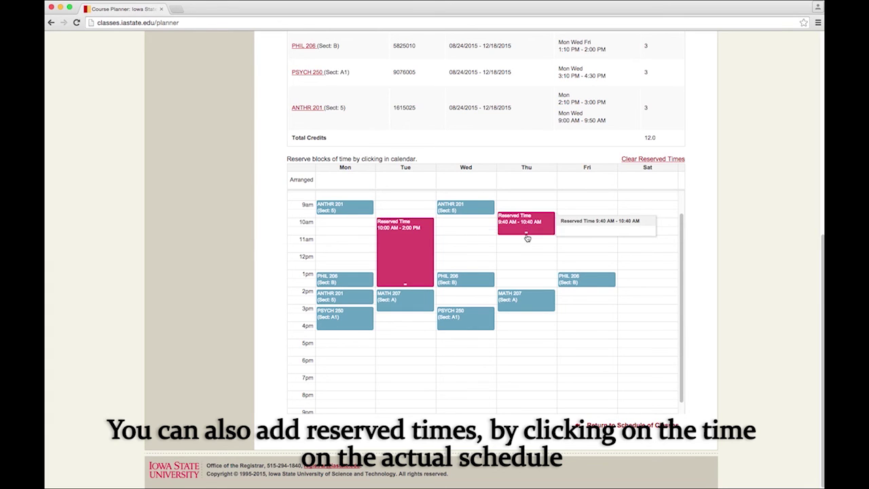
Lengthen the Thursday reserved block and edit its time.
drag(527, 237, 527, 249)
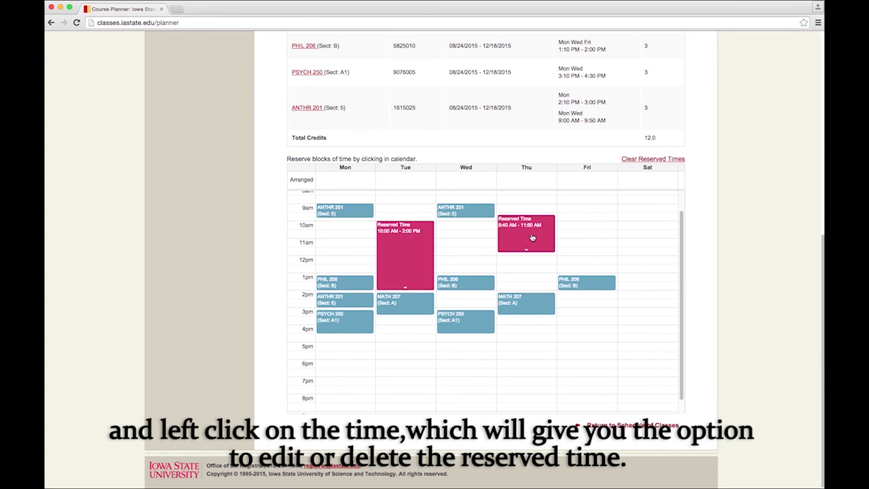
click(533, 237)
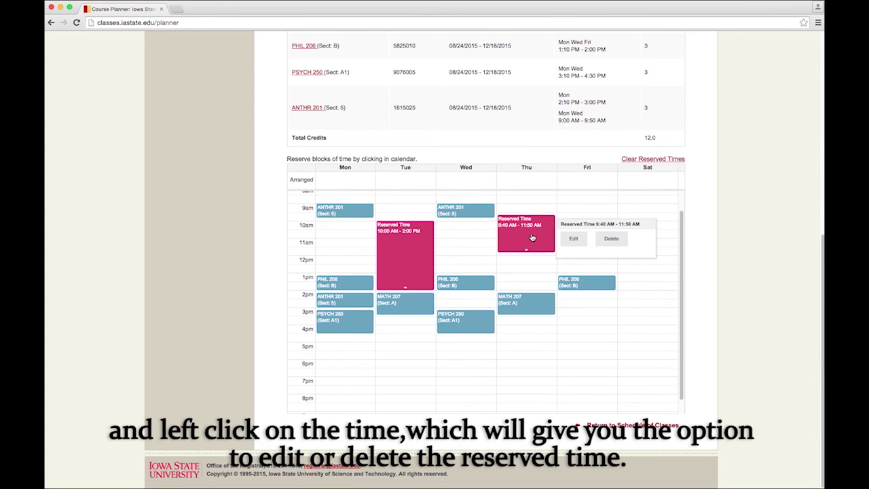
click(574, 238)
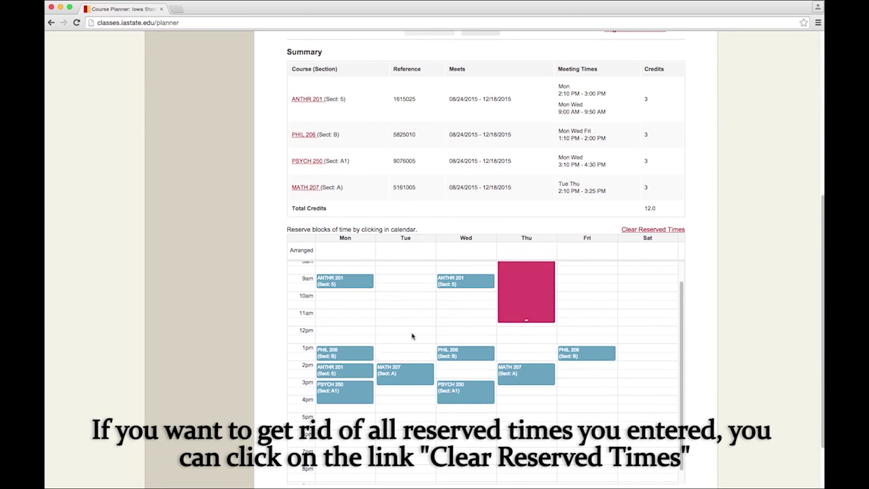
Clear the reserved times and return to the top, showing 26 generated schedules.
click(650, 231)
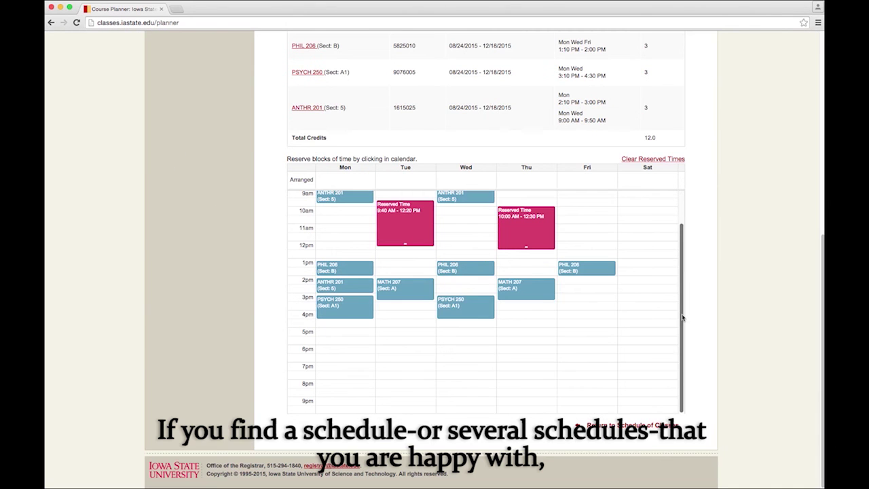
scroll(696, 314, up, 1)
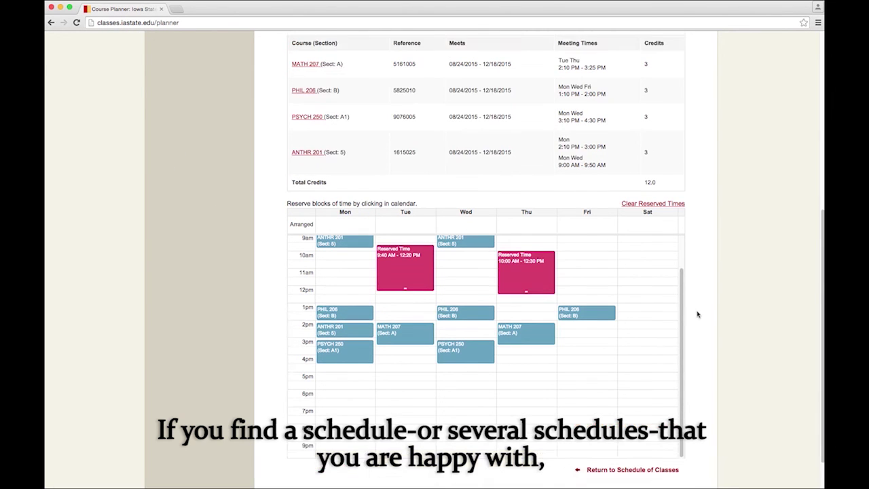
scroll(696, 315, up, 5)
scroll(696, 314, up, 5)
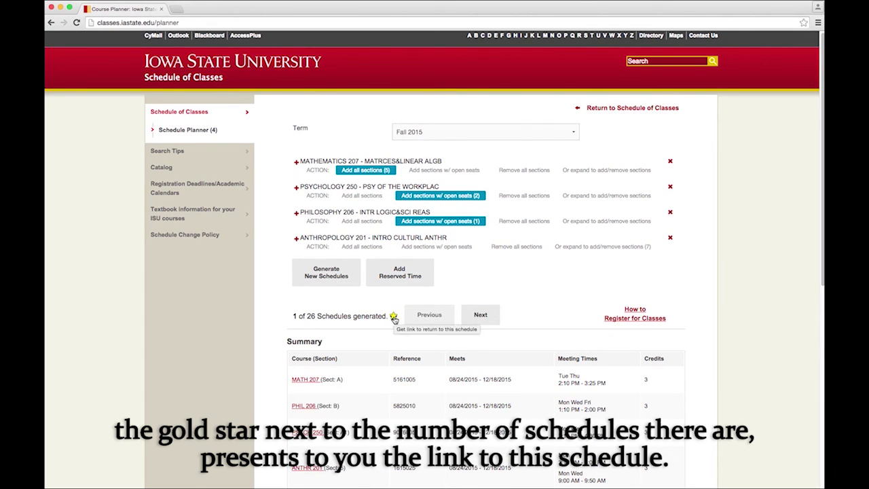
Show the favorite-schedule link for schedule 1 of 26 and select the whole URL.
click(394, 317)
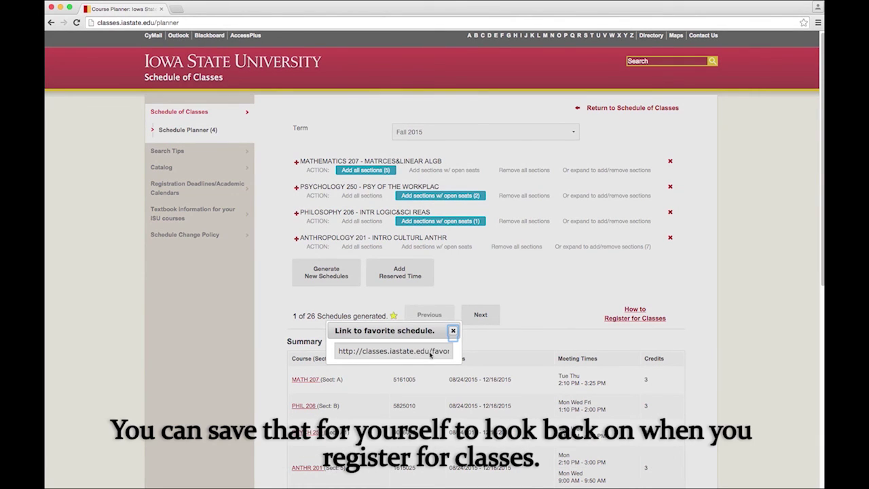
drag(449, 352, 327, 354)
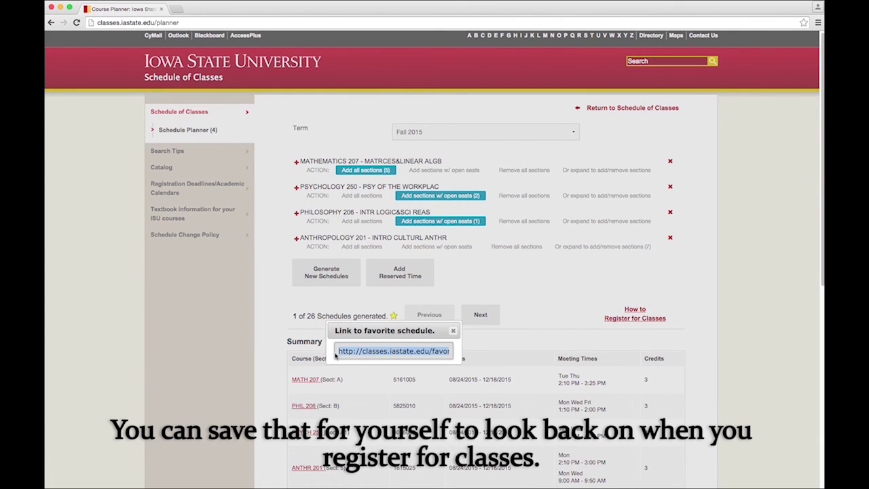
mouse_move(436, 361)
mouse_down()
mouse_move(458, 354)
mouse_move(438, 360)
mouse_up()
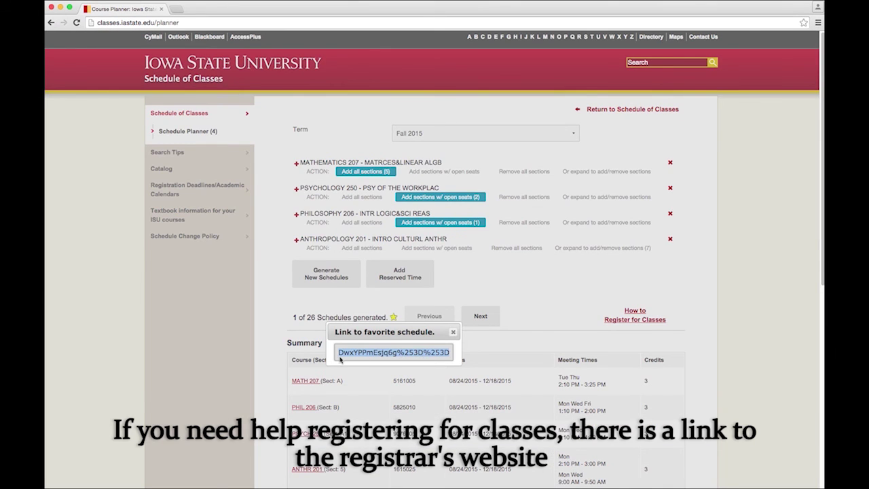
Advance to schedule 3 of 26, view the registrar's registration help, then close it.
click(453, 332)
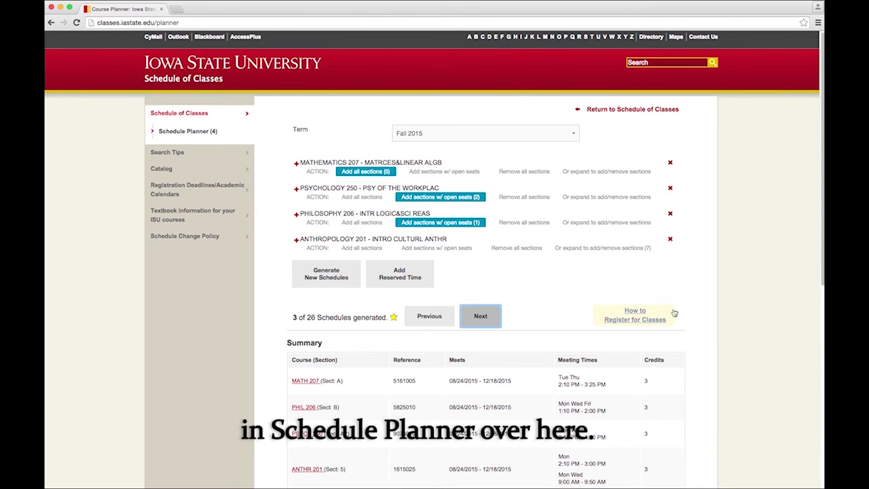
click(636, 324)
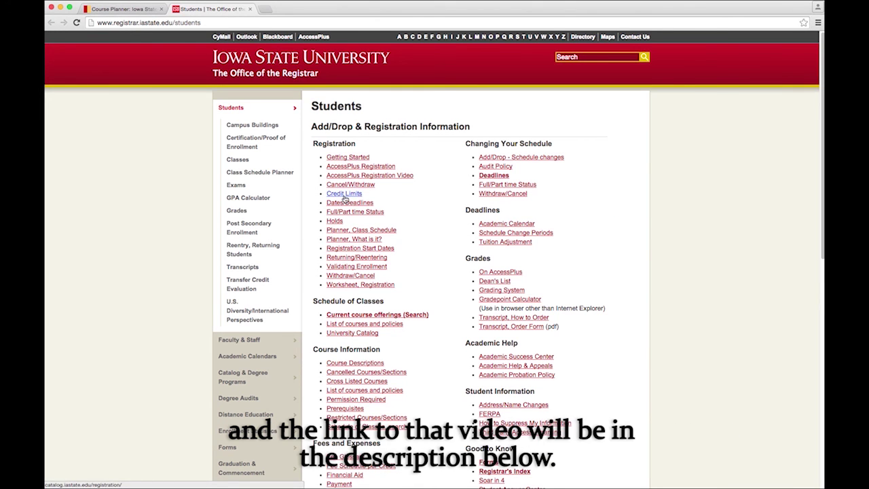
key(super+w)
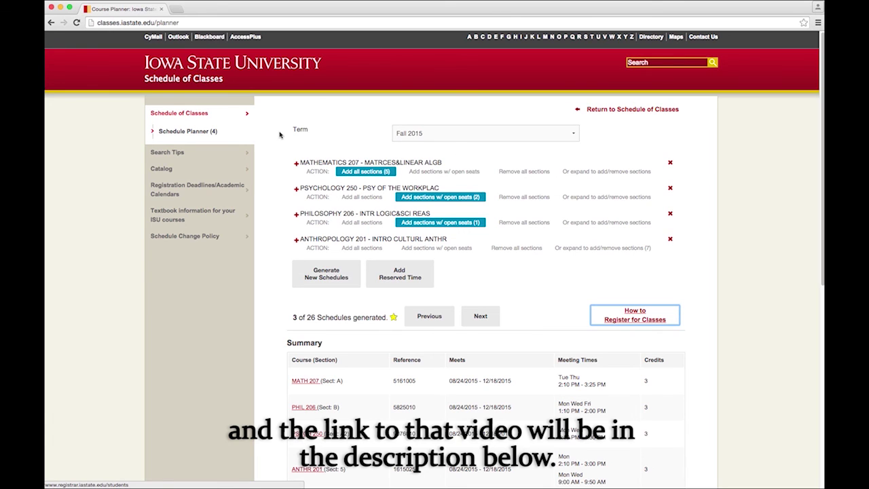